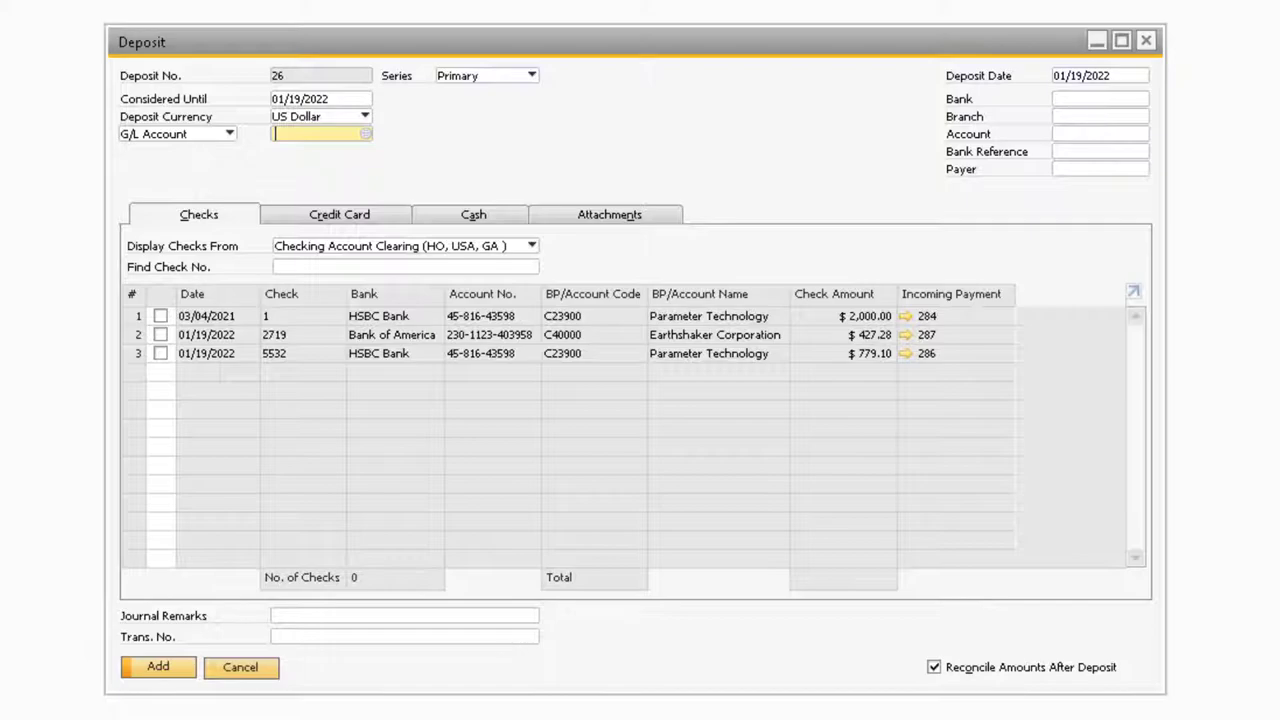
# Keep US Dollar as the deposit currency and choose G/L Account as the deposit account type.
pyautogui.click(324, 118)
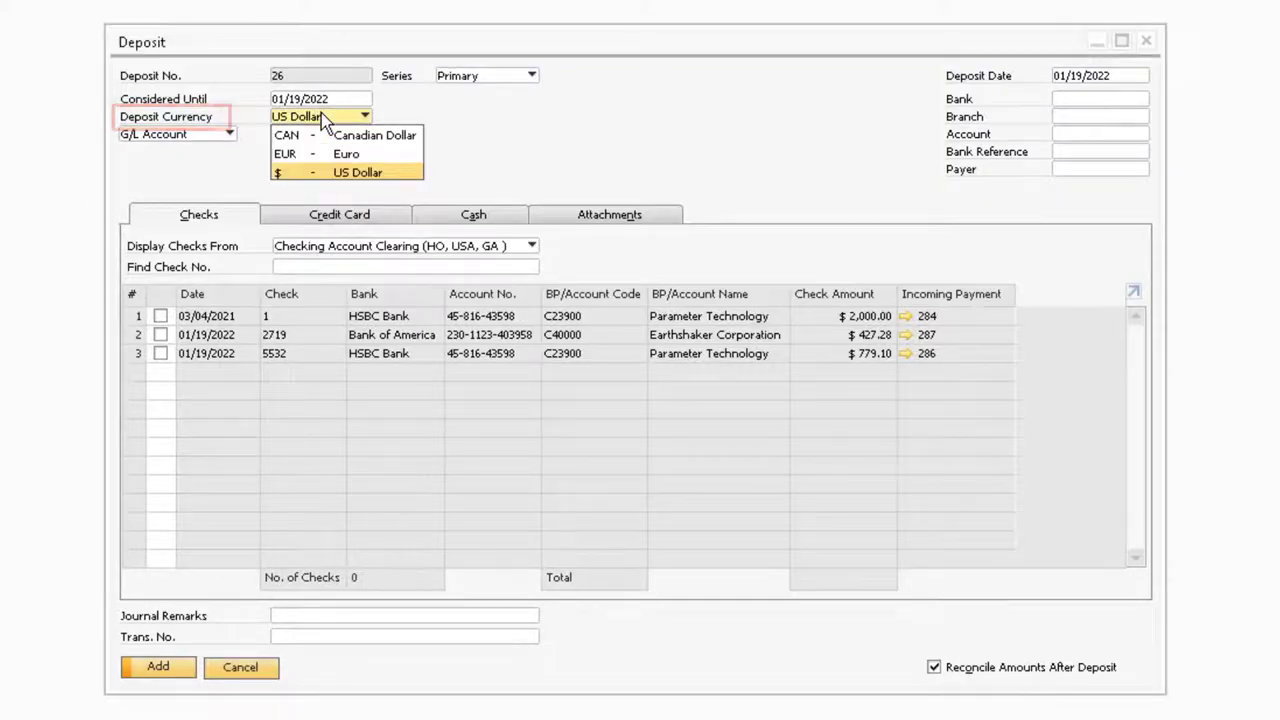
pyautogui.click(324, 120)
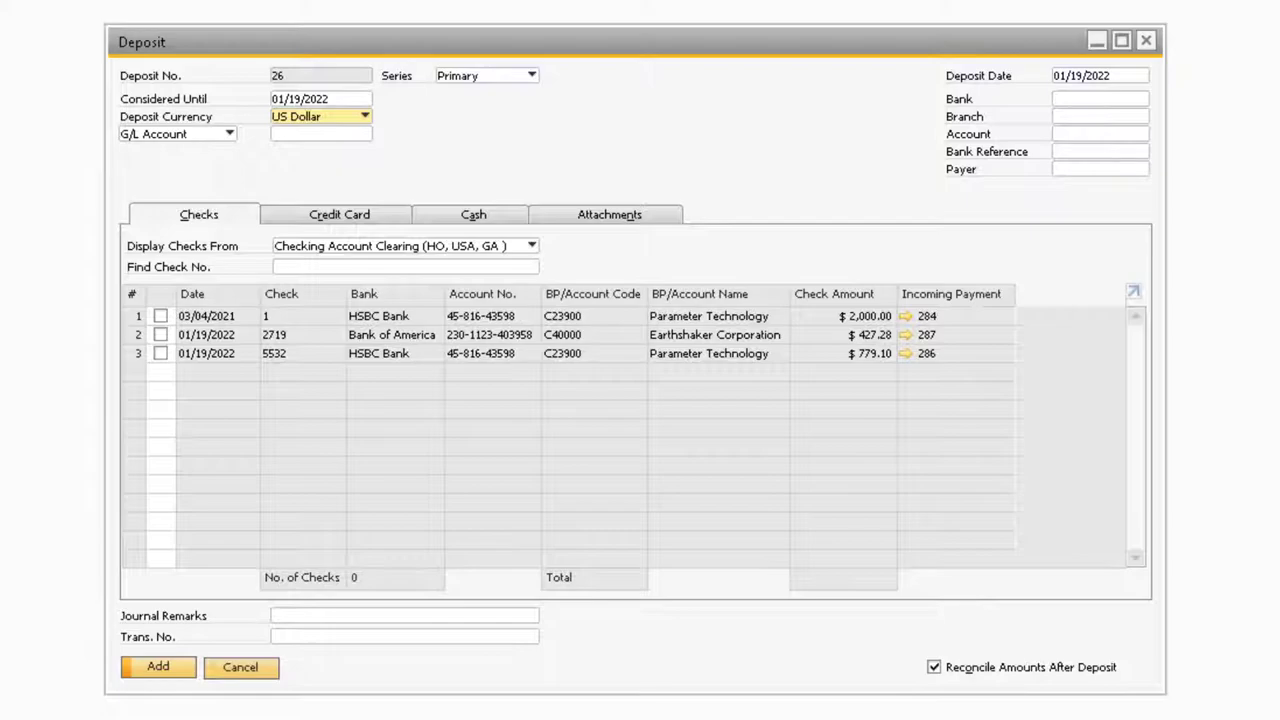
pyautogui.click(165, 134)
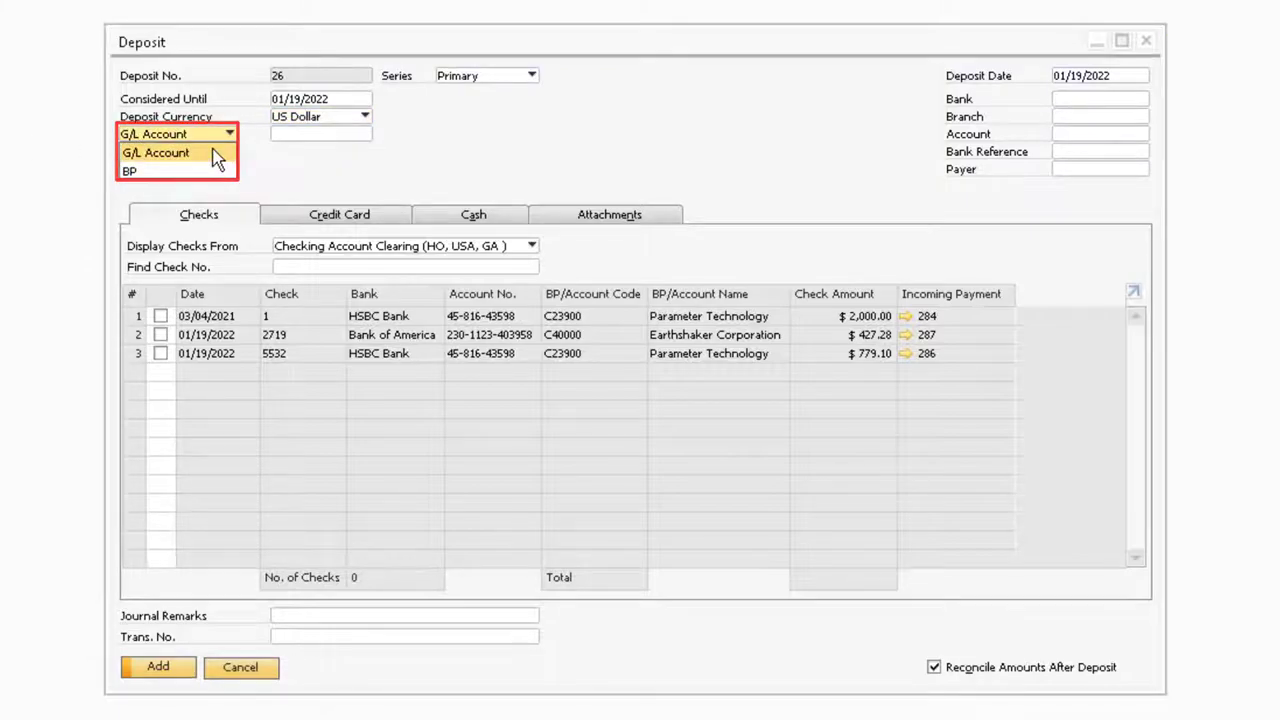
pyautogui.click(217, 160)
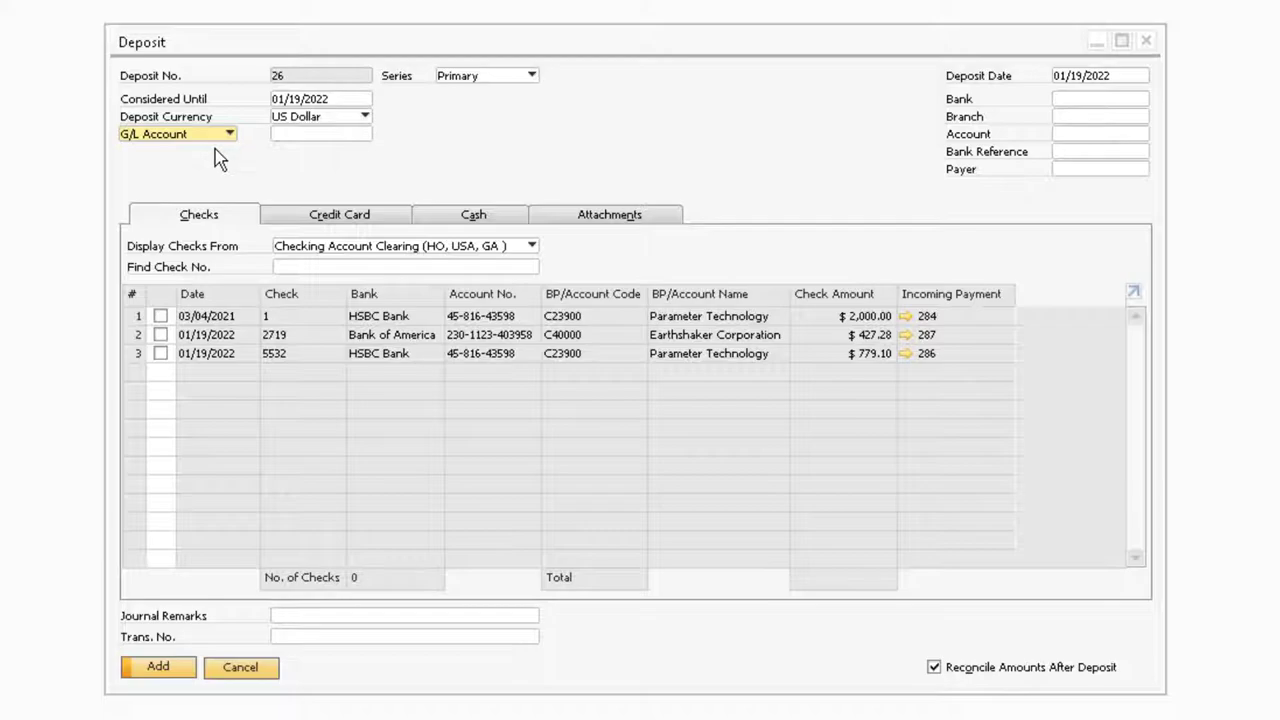
# Select the Cash at Bank - Checking account from the account list as the deposit's G/L account.
pyautogui.click(352, 134)
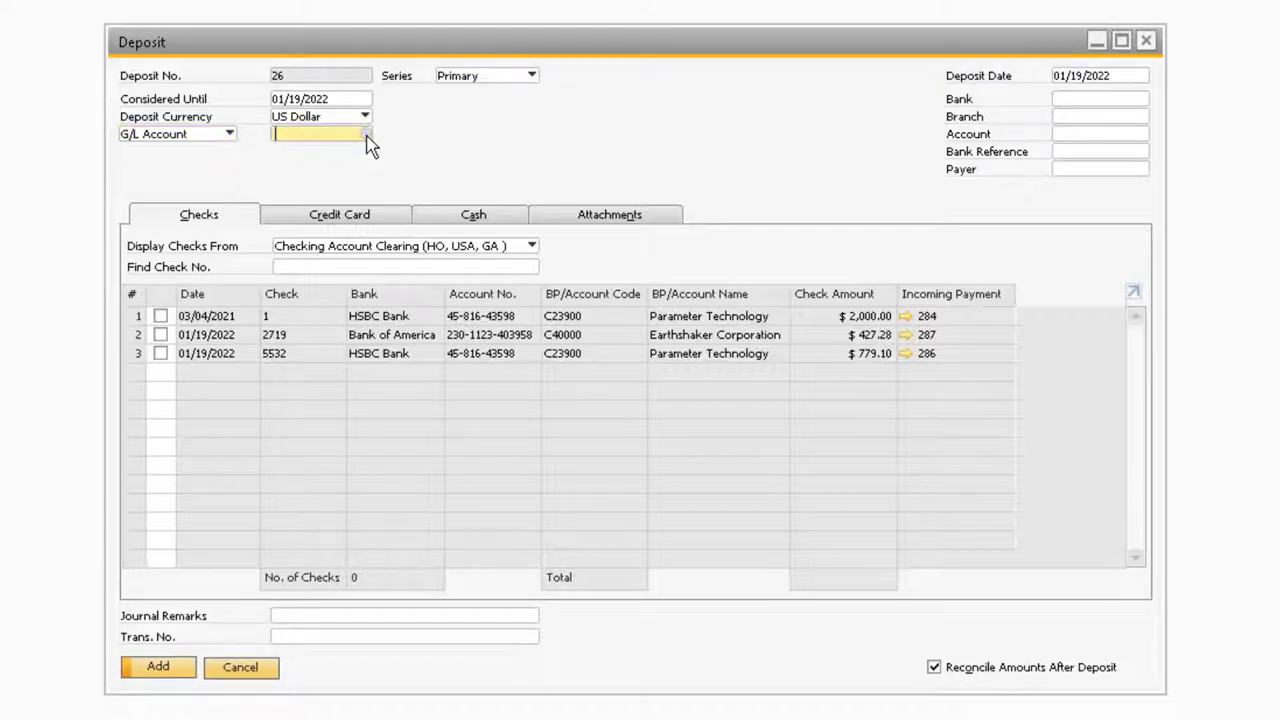
pyautogui.click(366, 135)
pyautogui.click(366, 182)
pyautogui.doubleClick(366, 190)
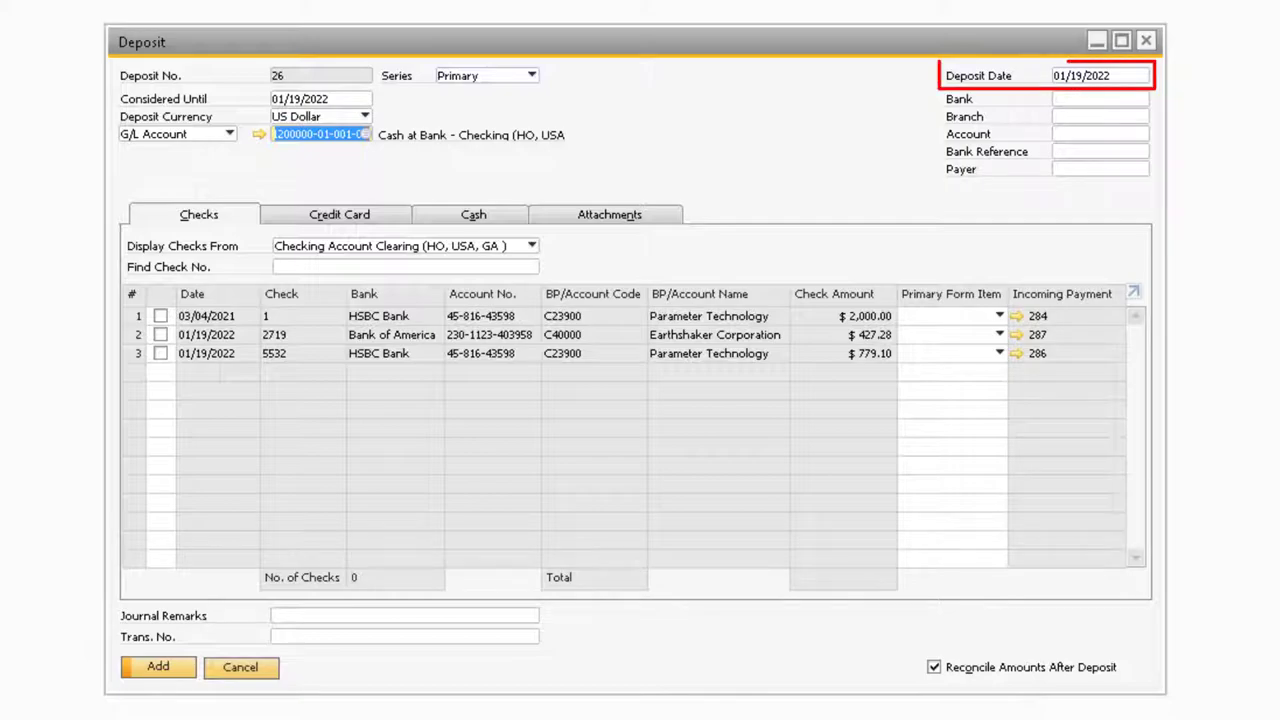
# Fill in the deposit's bank details with bank PNC, branch PGH and the bank account number.
pyautogui.click(1110, 100)
pyautogui.write('PNC')
pyautogui.press('Tab')
pyautogui.write('PGH')
pyautogui.press('Tab')
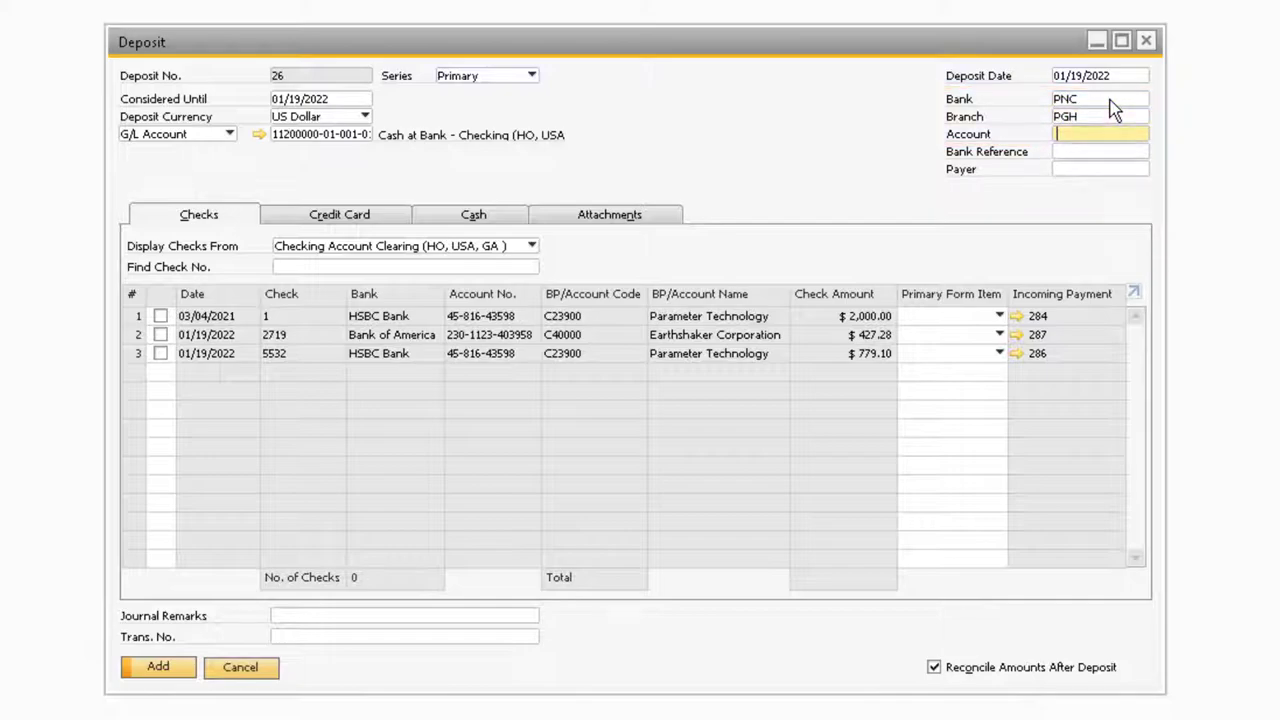
pyautogui.write('5555555')
# Enter Ref1 as the bank reference and fill in the payer's name.
pyautogui.click(1120, 151)
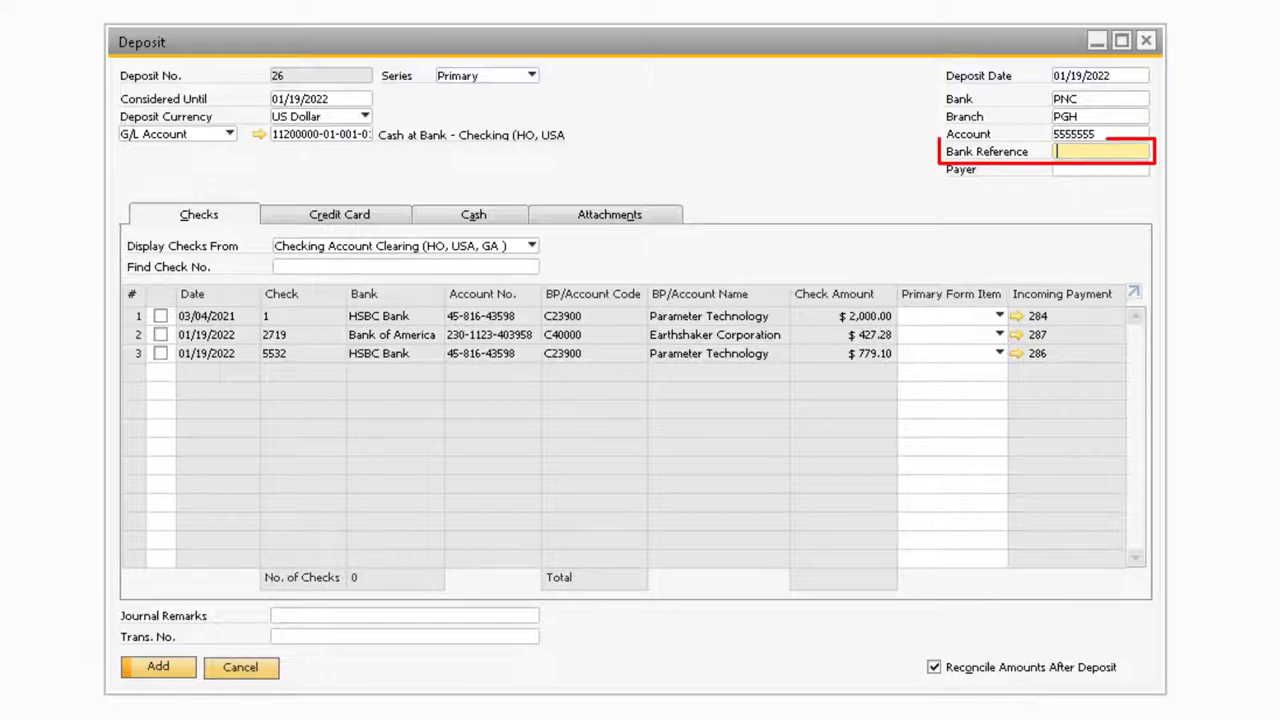
pyautogui.write('Ref1')
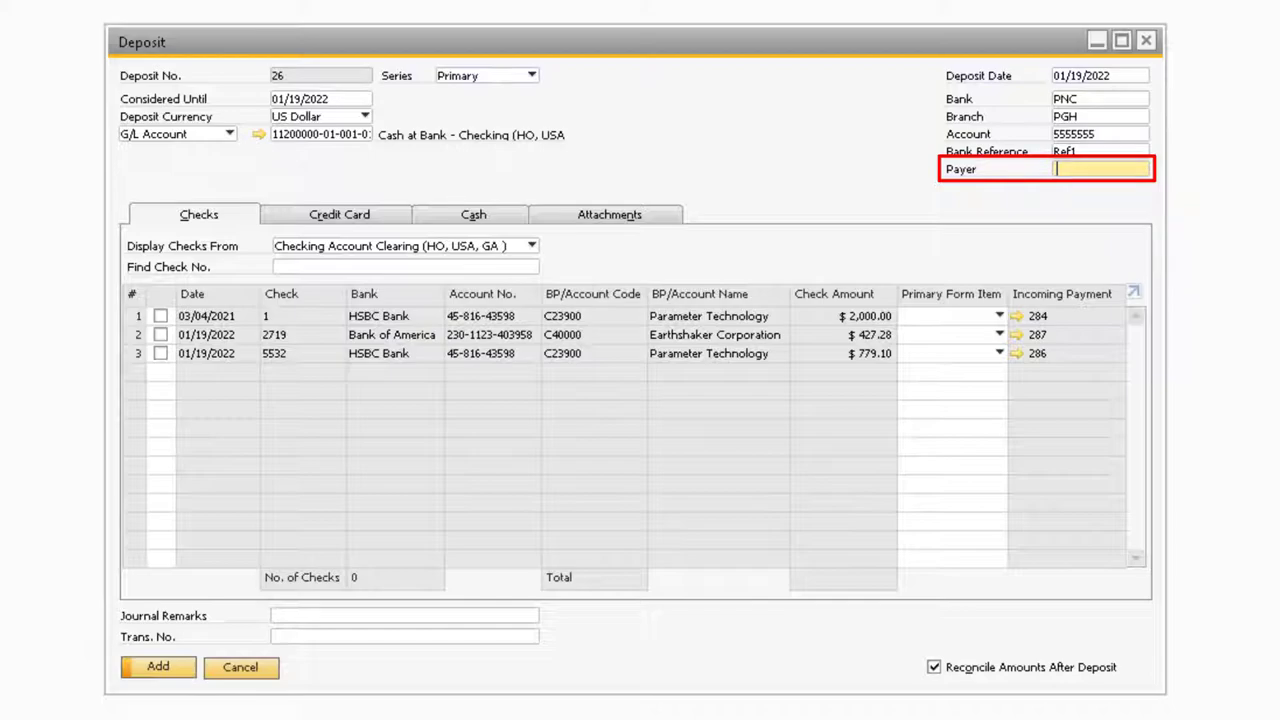
pyautogui.write('Anthony')
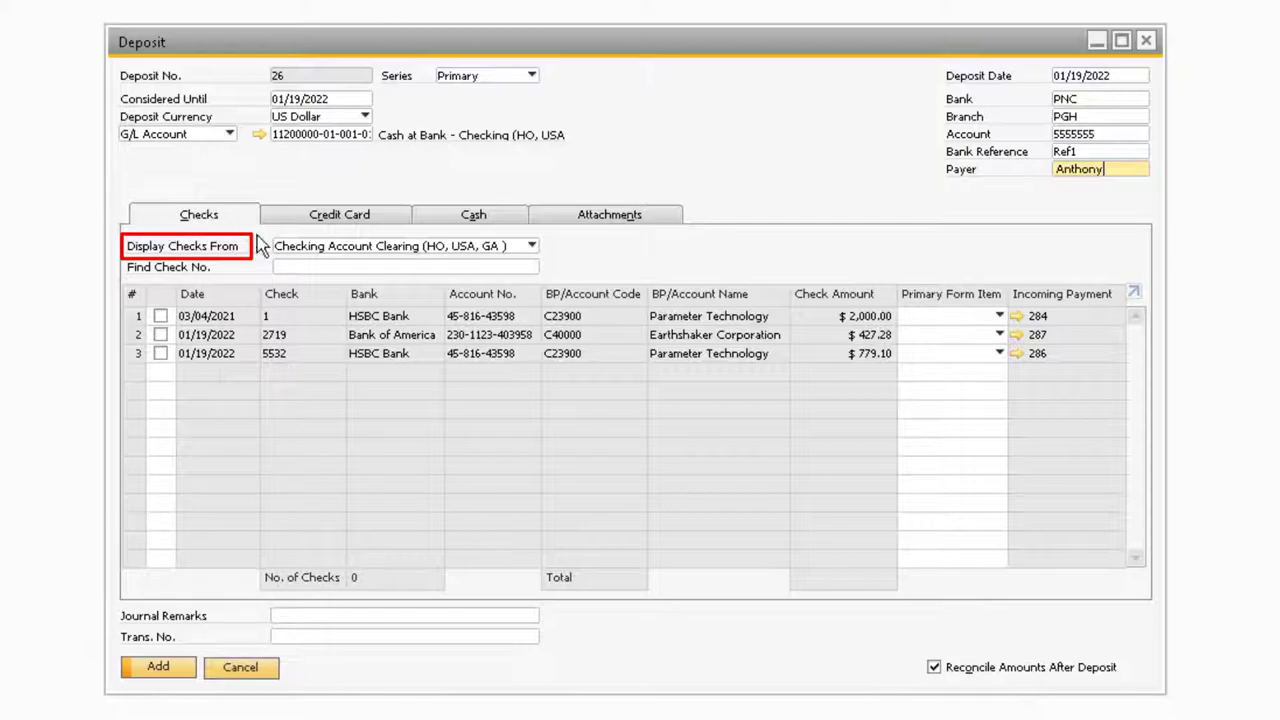
# Display the checks from Checking Account Clearing - EUR and switch back to Checking Account Clearing (HO, USA, GA).
pyautogui.click(420, 250)
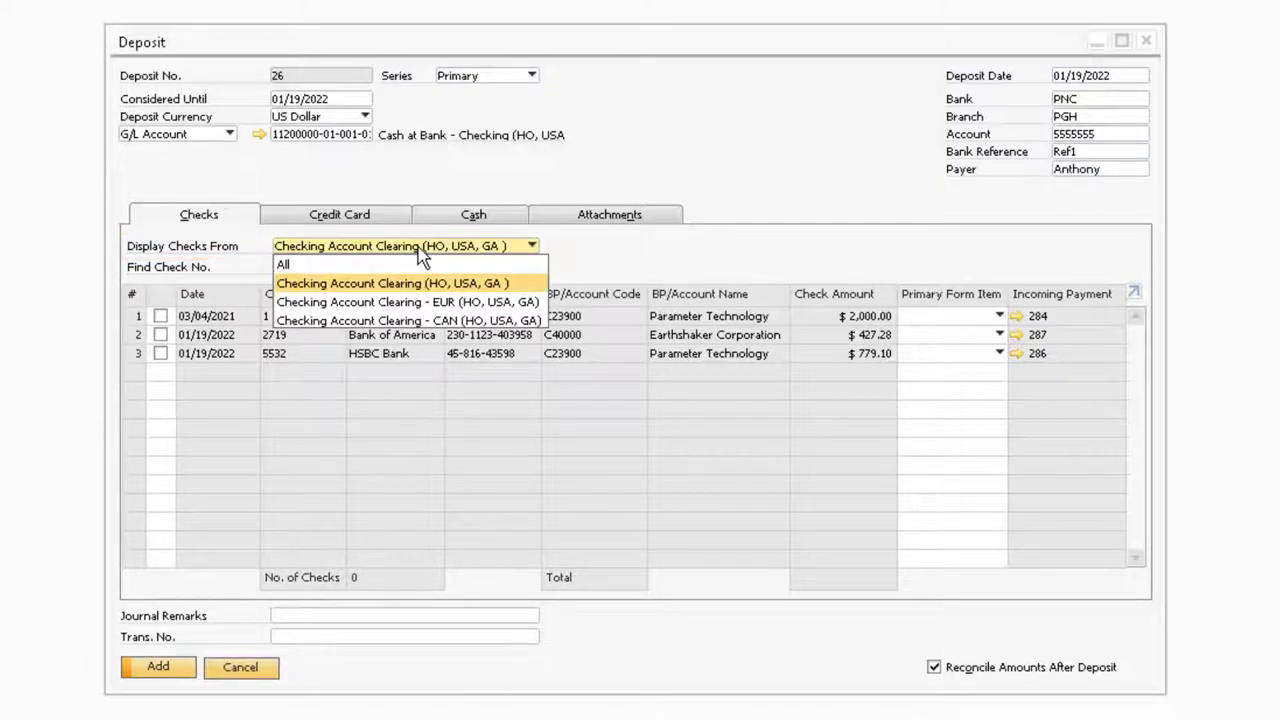
pyautogui.click(423, 301)
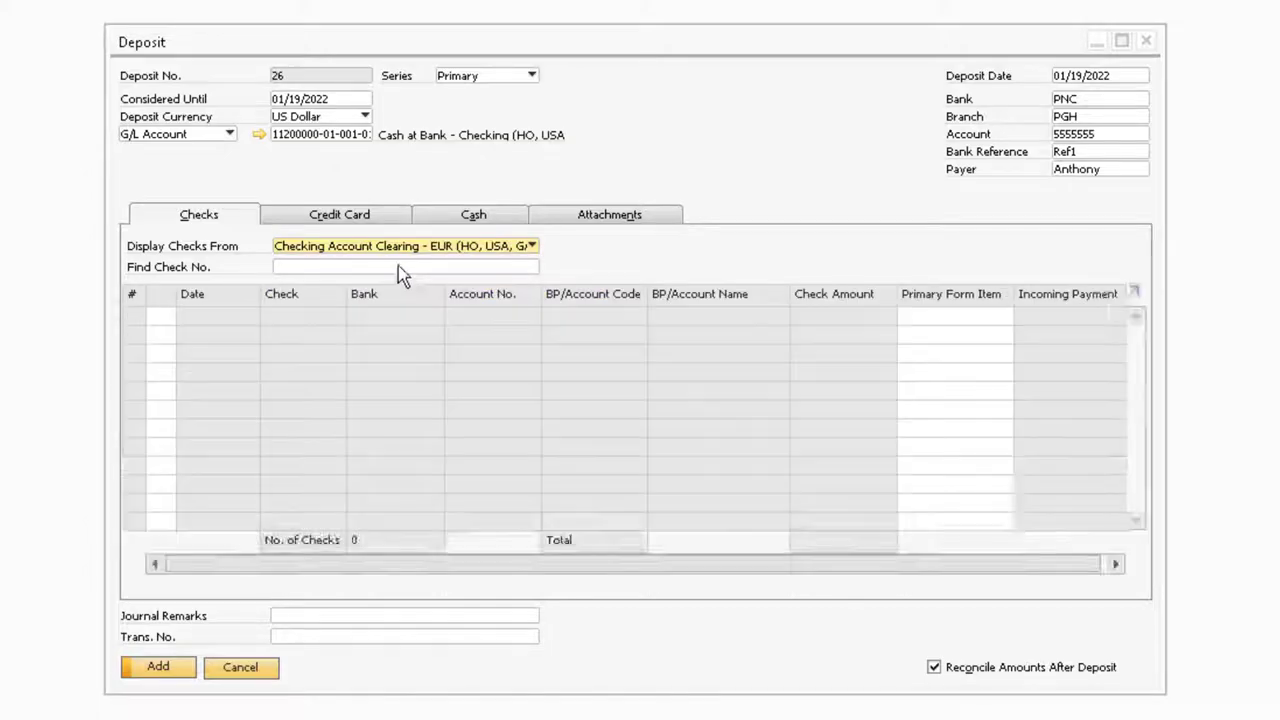
pyautogui.click(397, 255)
pyautogui.click(406, 285)
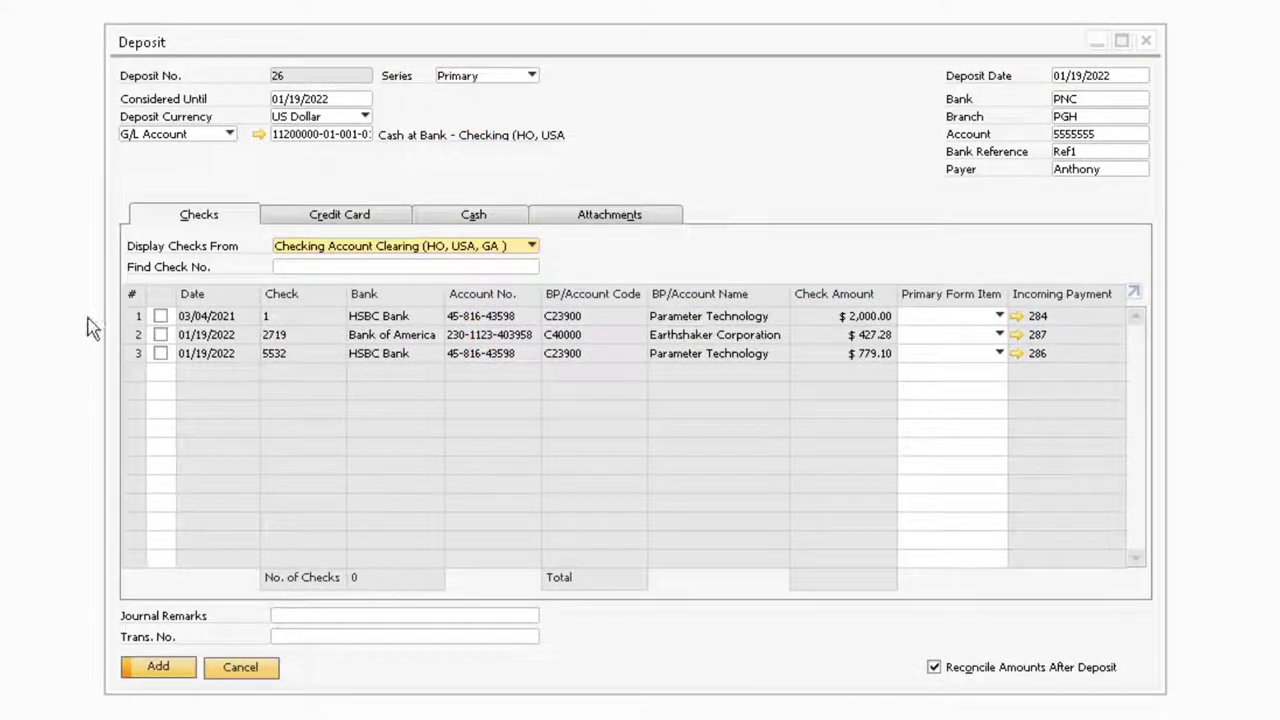
# Find check number 5532 in the check list and clear the search.
pyautogui.click(348, 267)
pyautogui.write('5532')
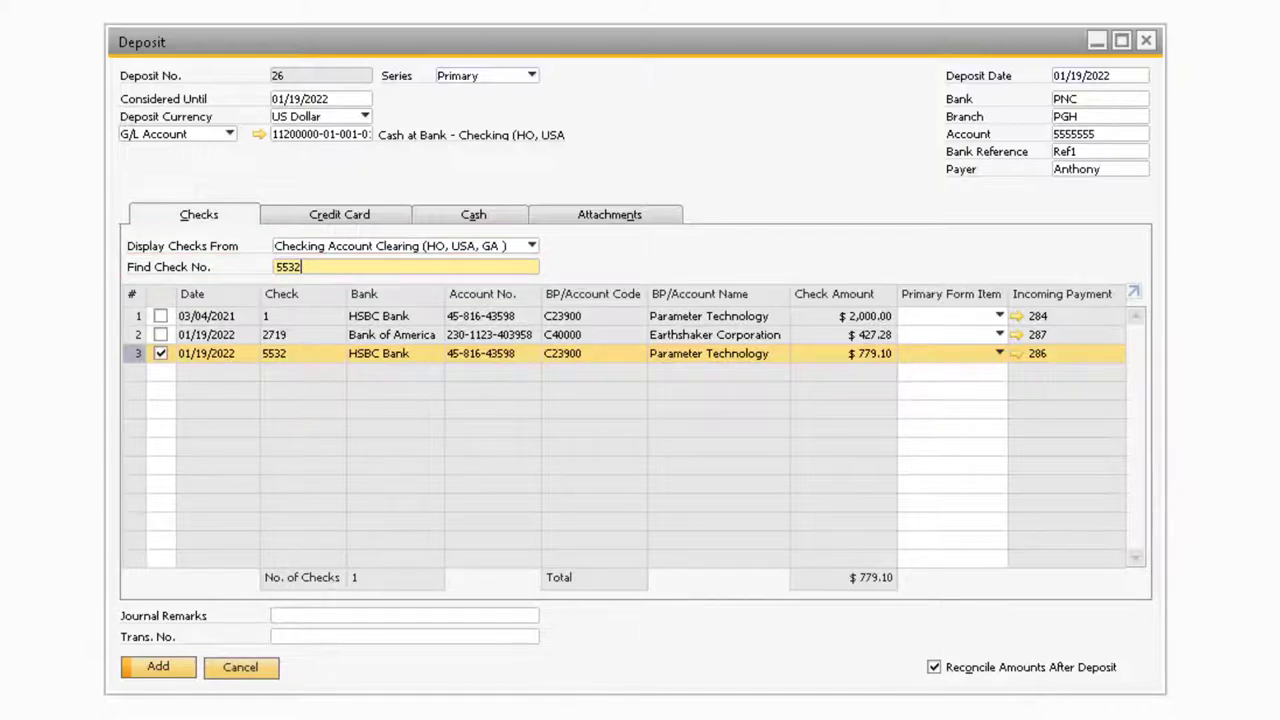
pyautogui.press('BackSpace')
pyautogui.click(520, 464)
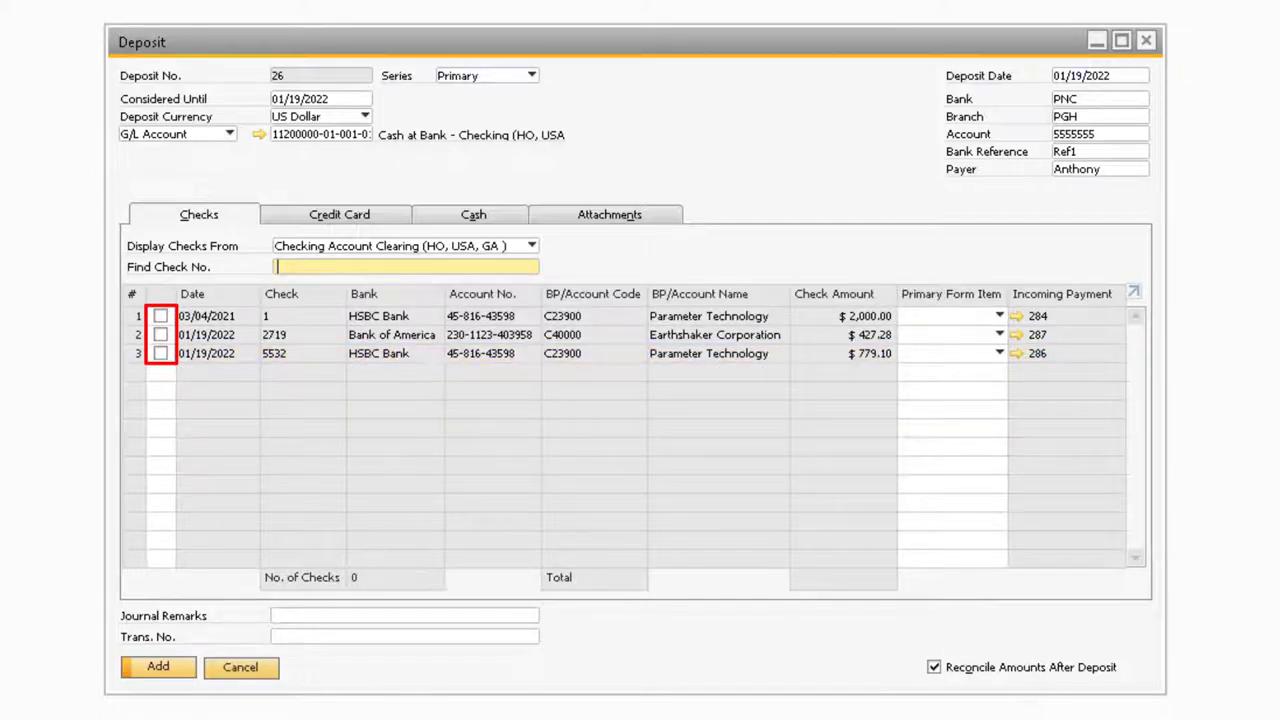
# Select checks 2719 and 5532 for deposit and view the incoming payment linked to check 5532.
pyautogui.click(160, 335)
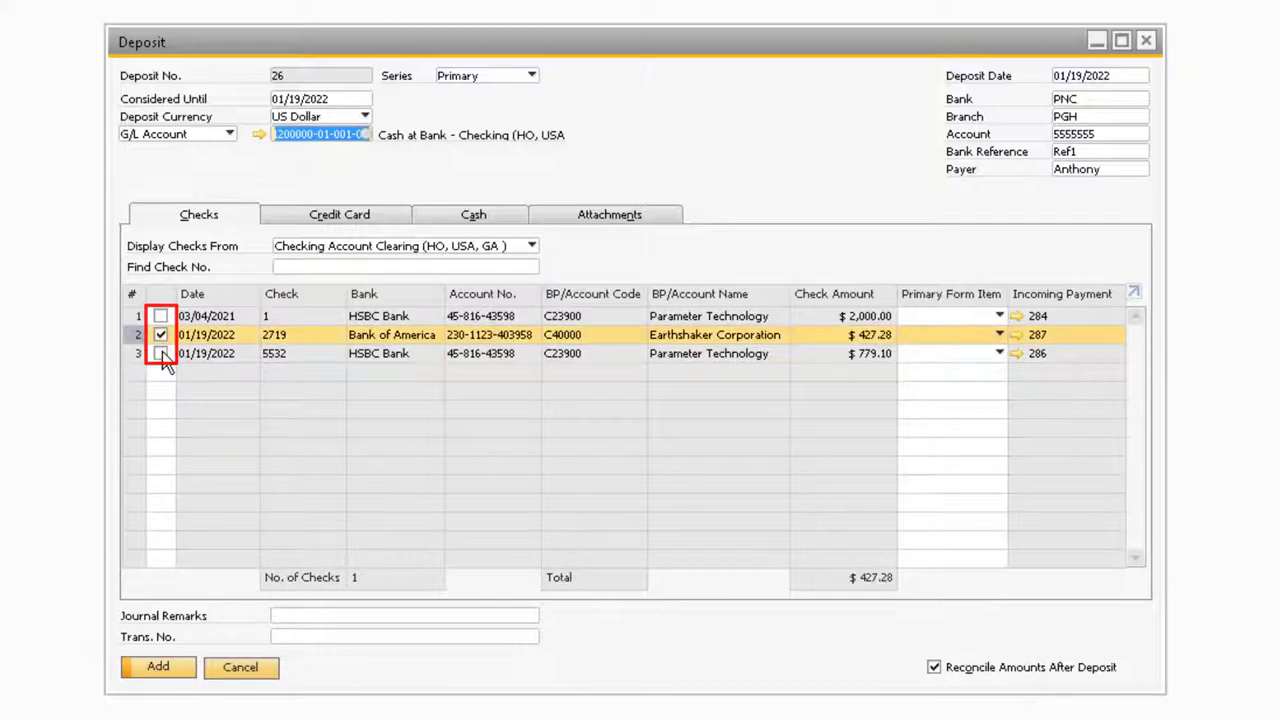
pyautogui.click(160, 353)
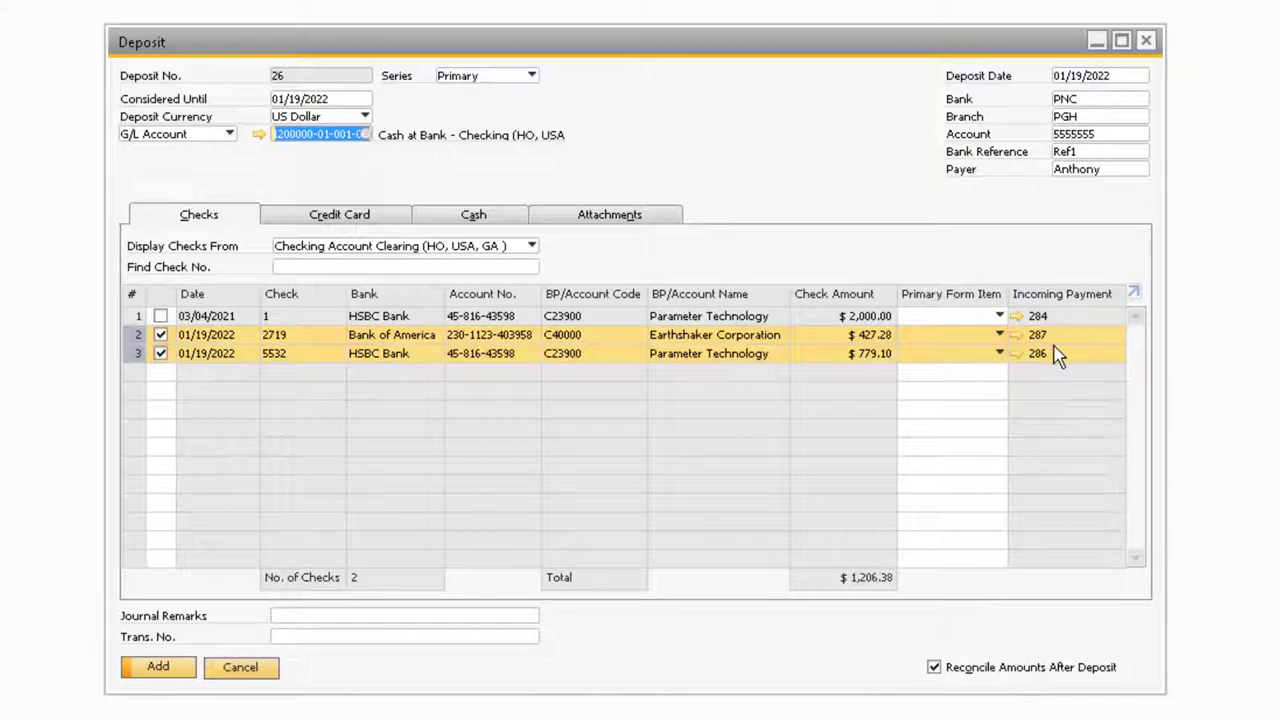
pyautogui.click(1017, 355)
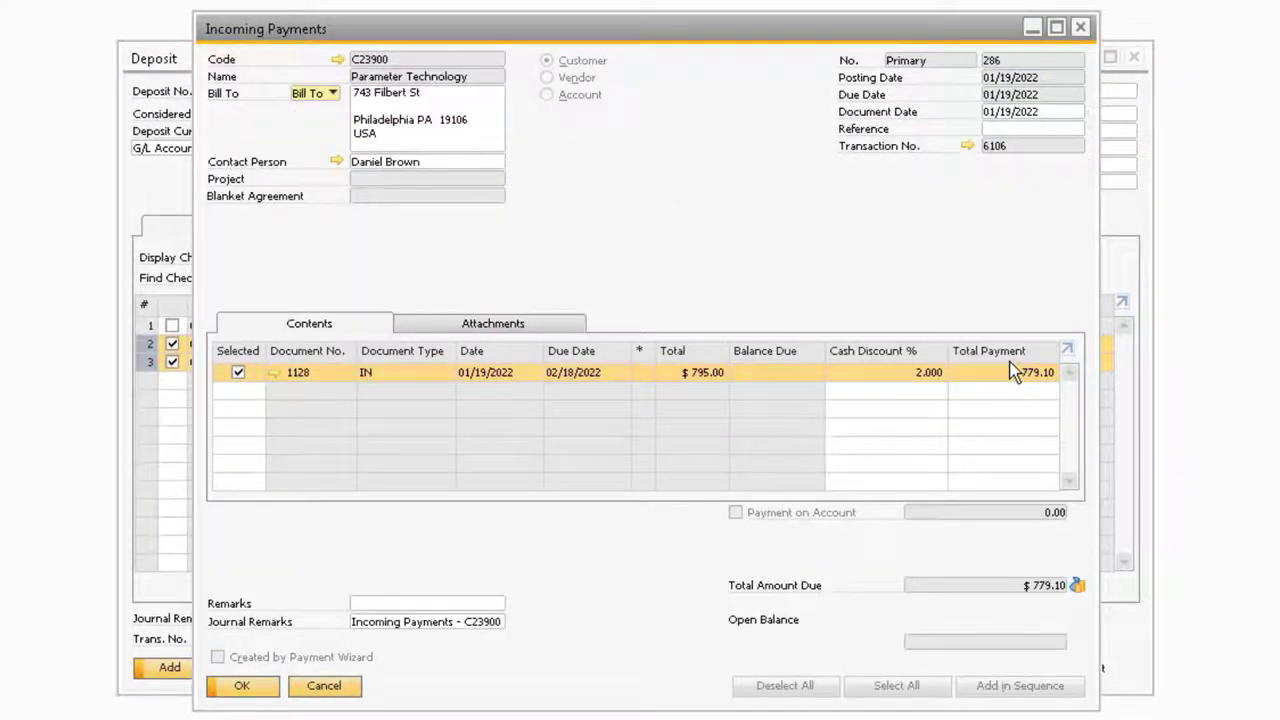
pyautogui.click(330, 686)
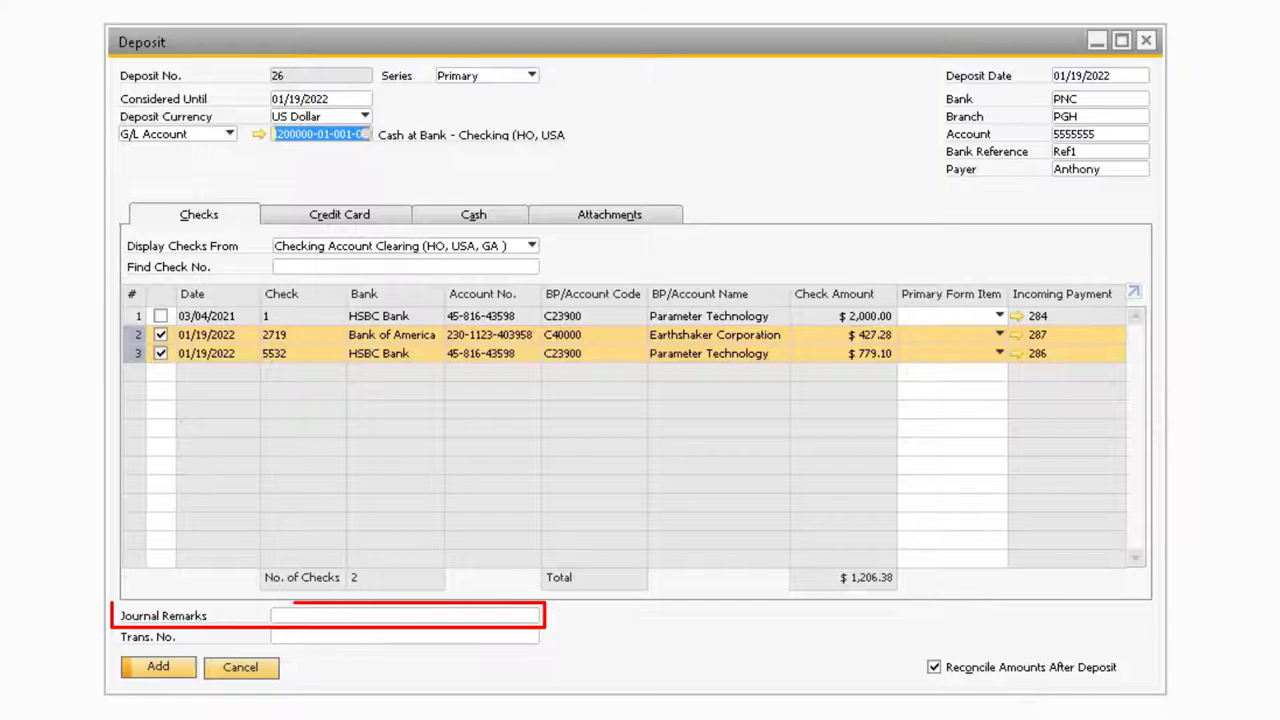
# Enter "Deposit 1-19-22" as the journal remarks and add the check deposit.
pyautogui.click(298, 620)
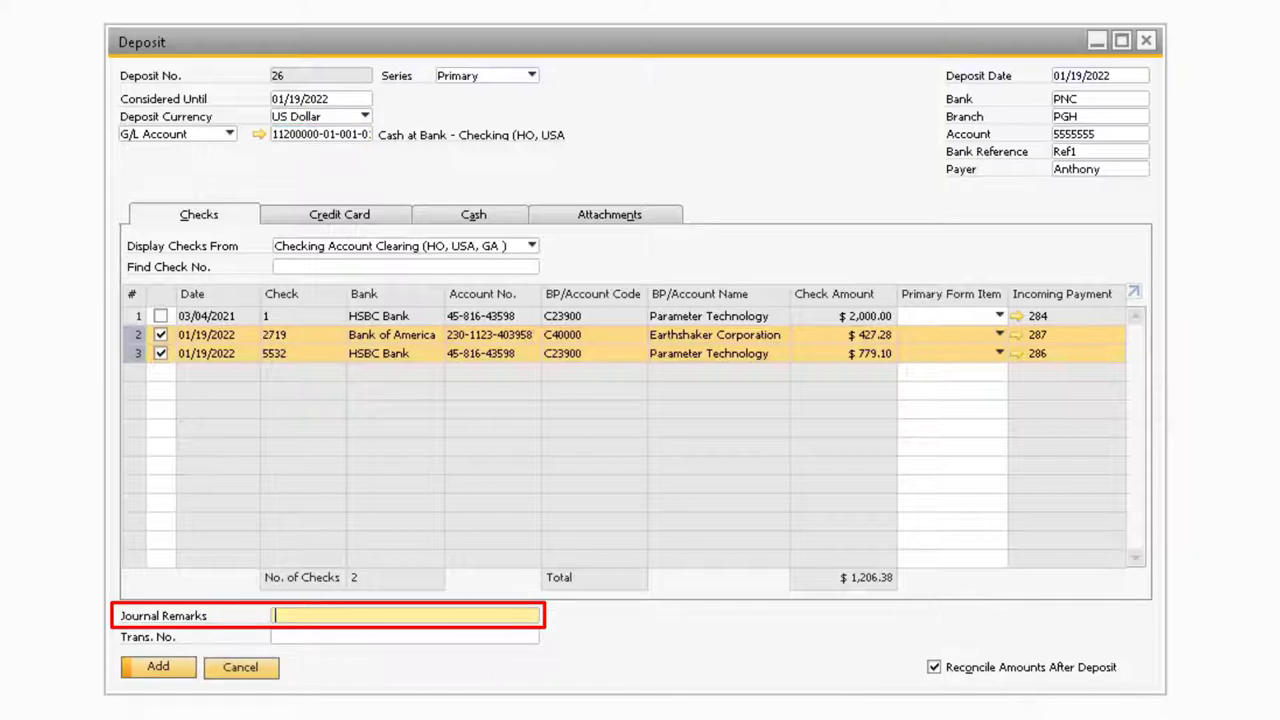
pyautogui.write('Deposit 1-')
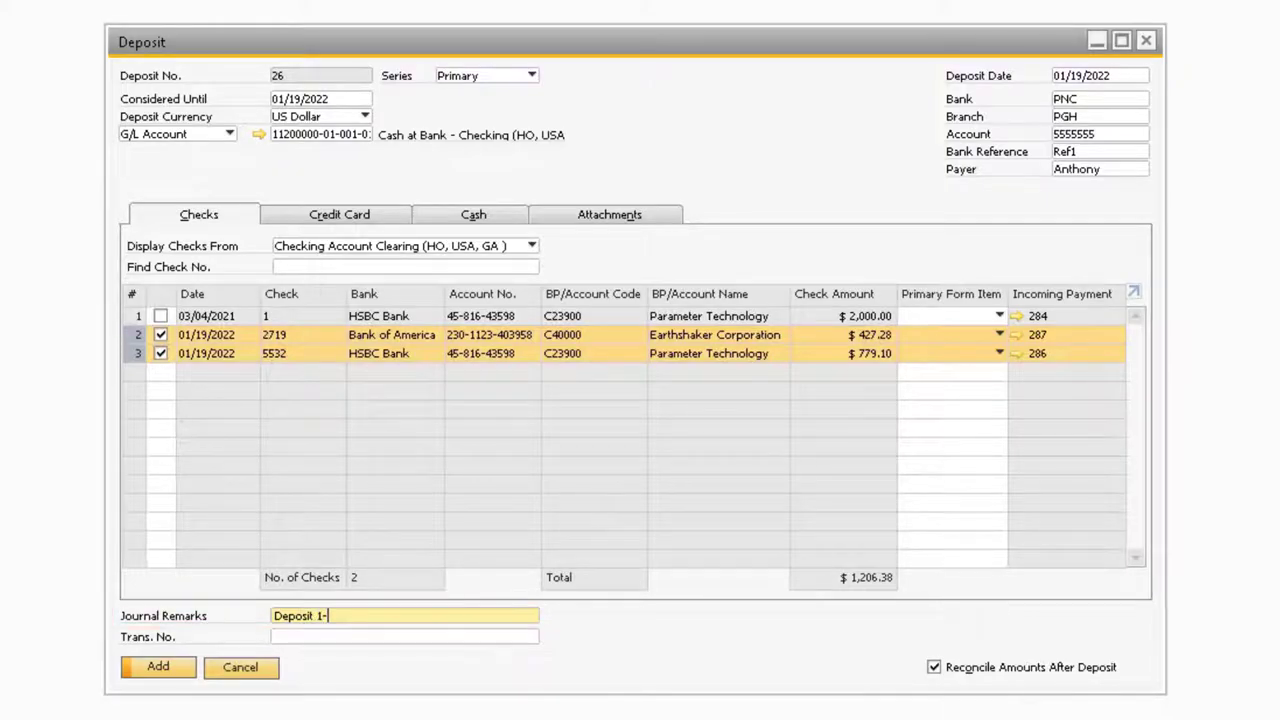
pyautogui.write('19-22')
pyautogui.click(172, 677)
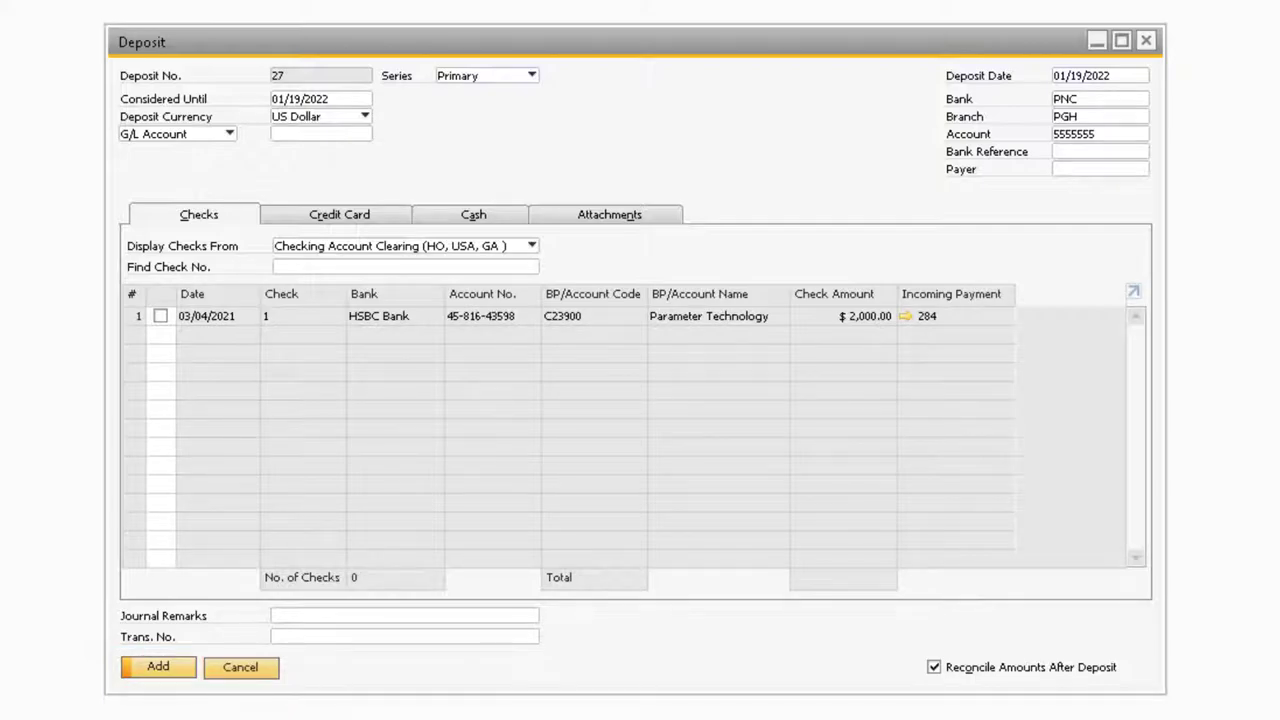
# Go back to the check deposit just added and open its linked journal transaction.
pyautogui.press('pageup')
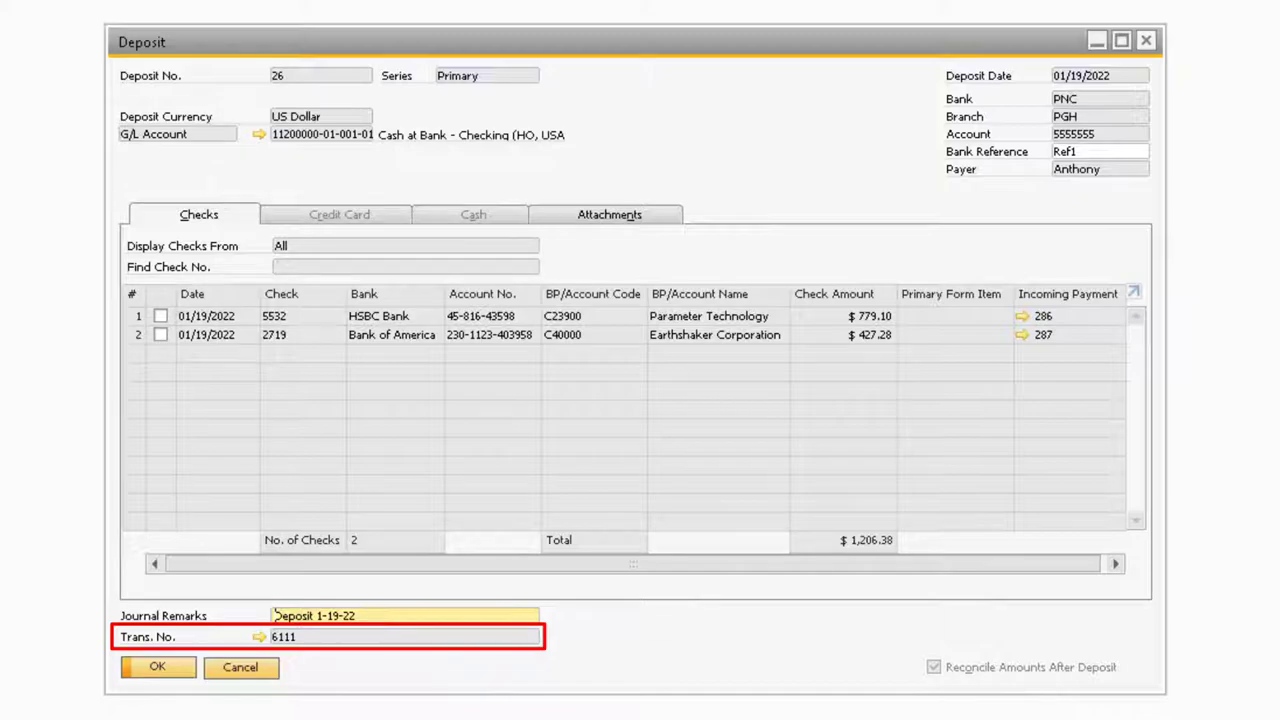
pyautogui.click(260, 637)
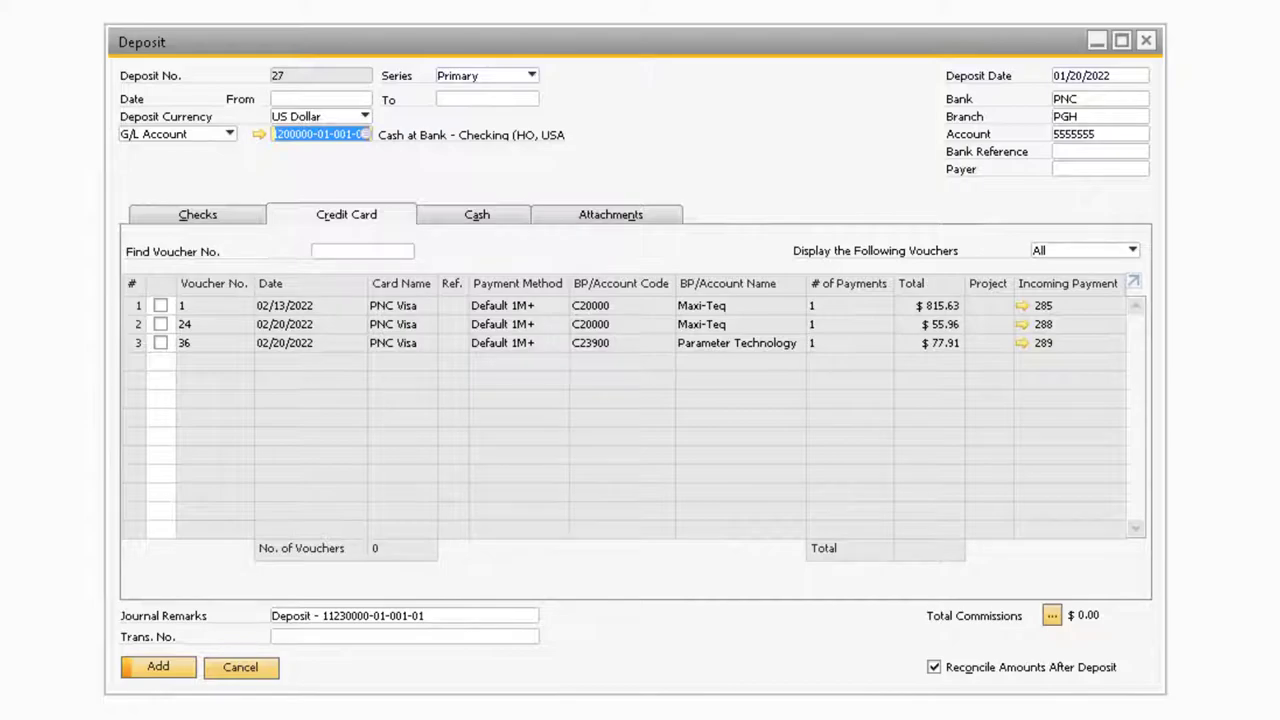
# Find credit card voucher 24, review the voucher display options, and also select vouchers 1 and 36 for deposit.
pyautogui.click(392, 254)
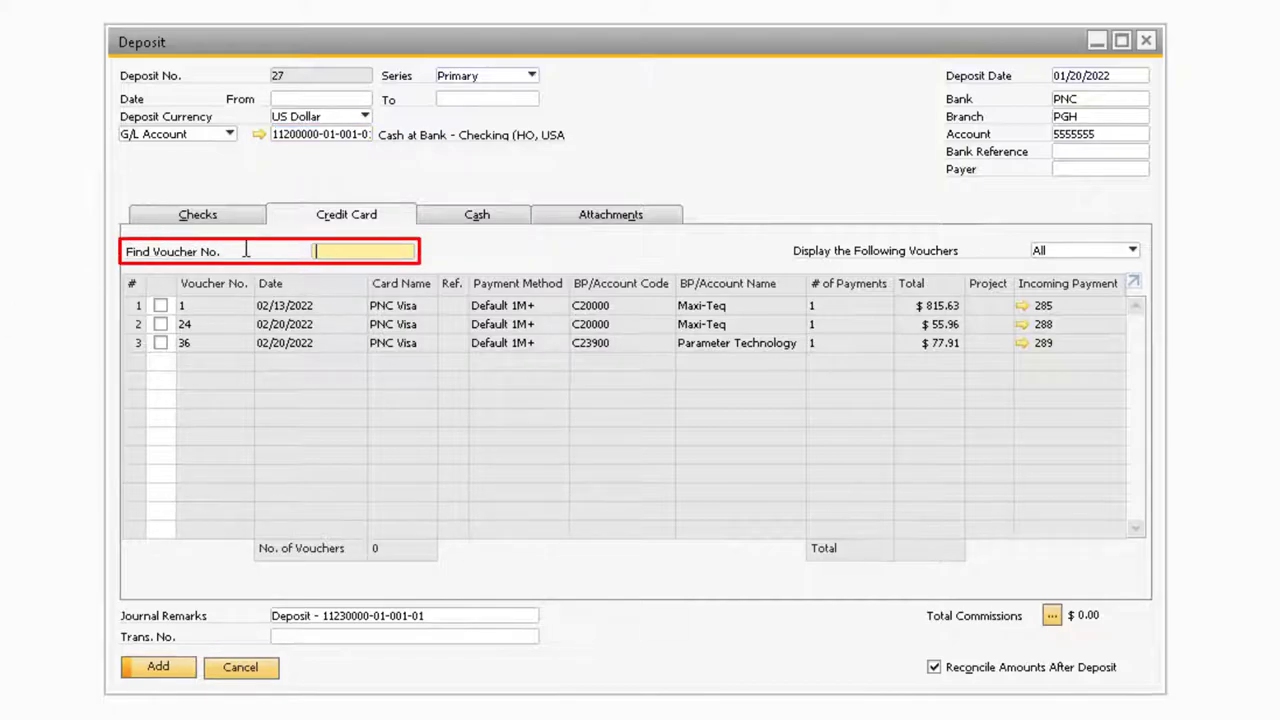
pyautogui.write('24')
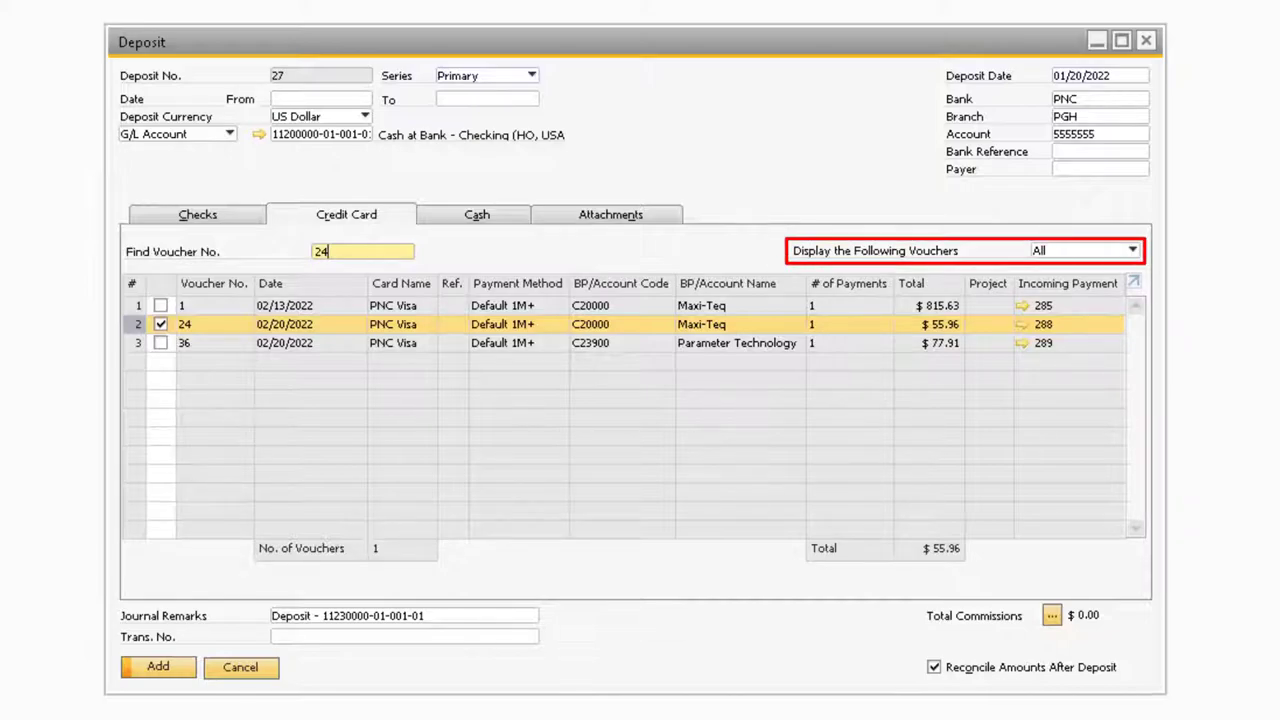
pyautogui.click(1132, 251)
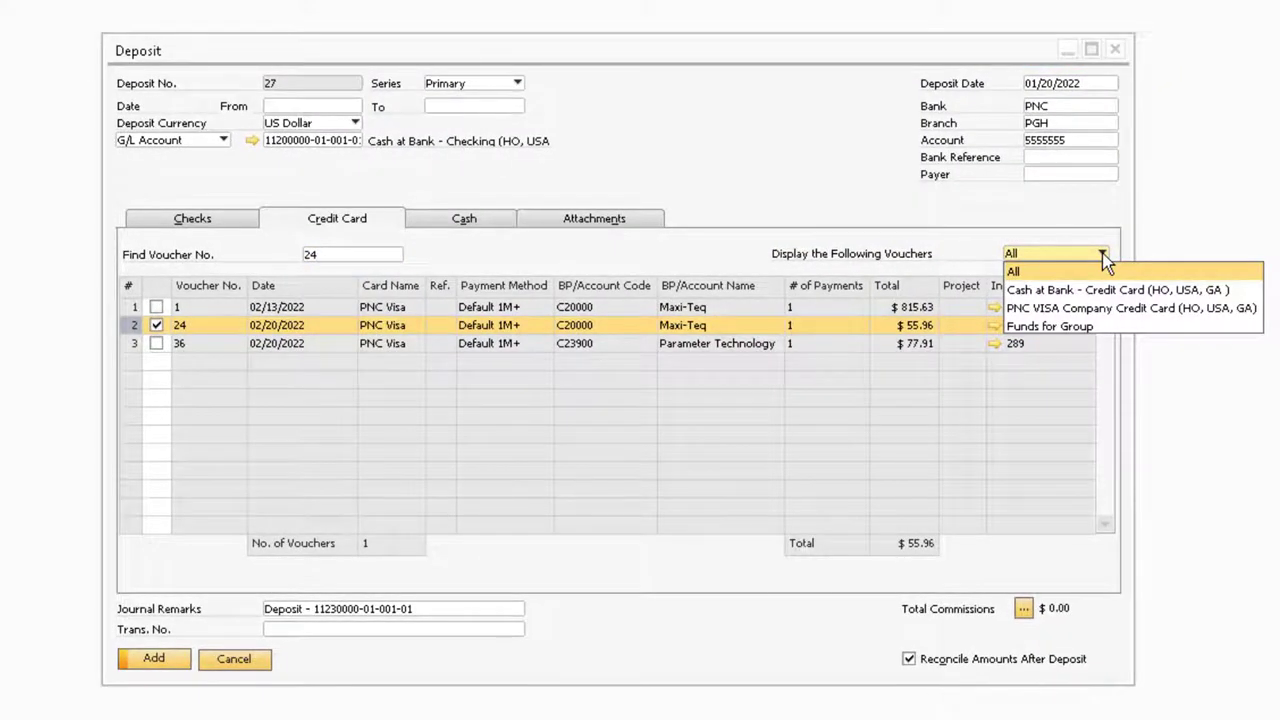
pyautogui.click(1112, 252)
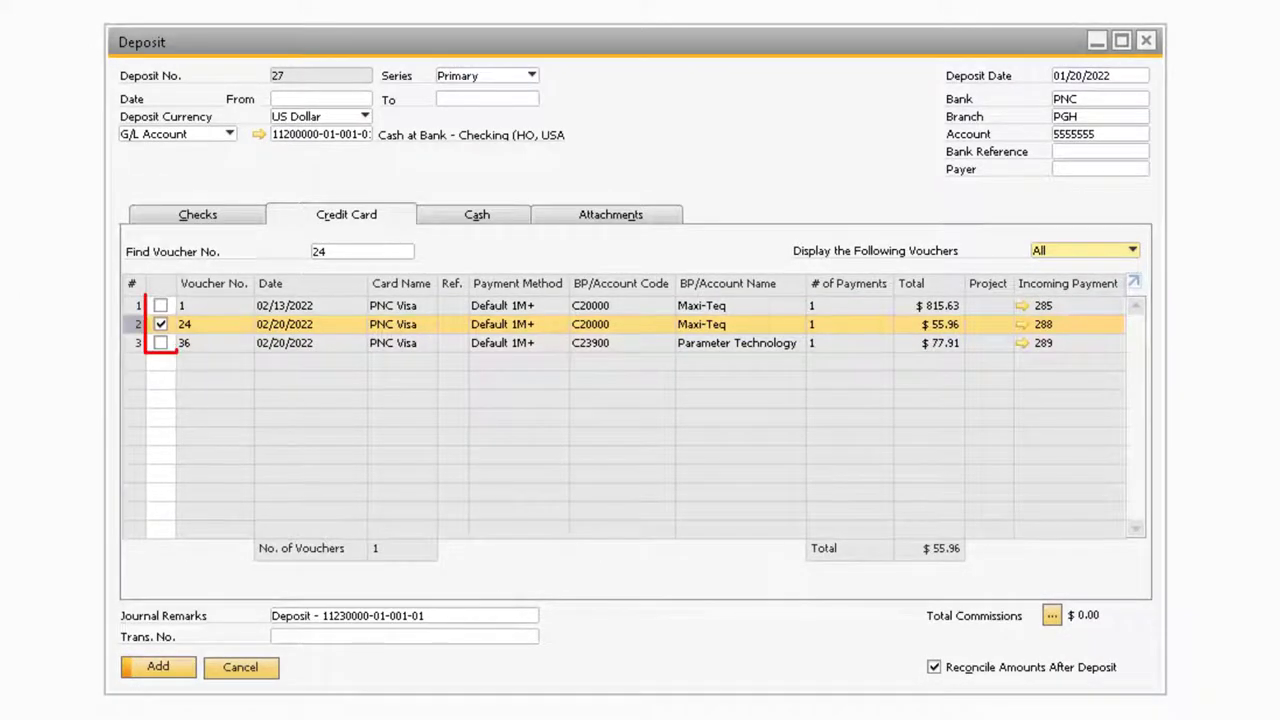
pyautogui.click(161, 305)
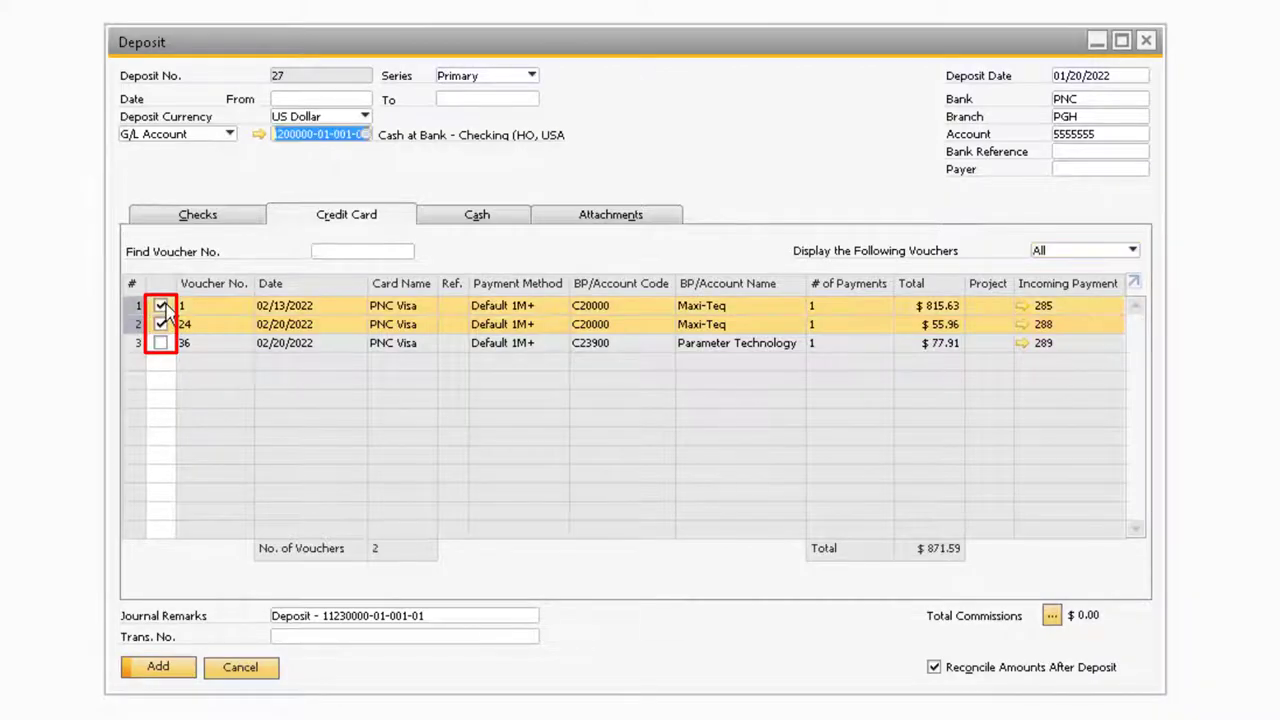
pyautogui.click(161, 343)
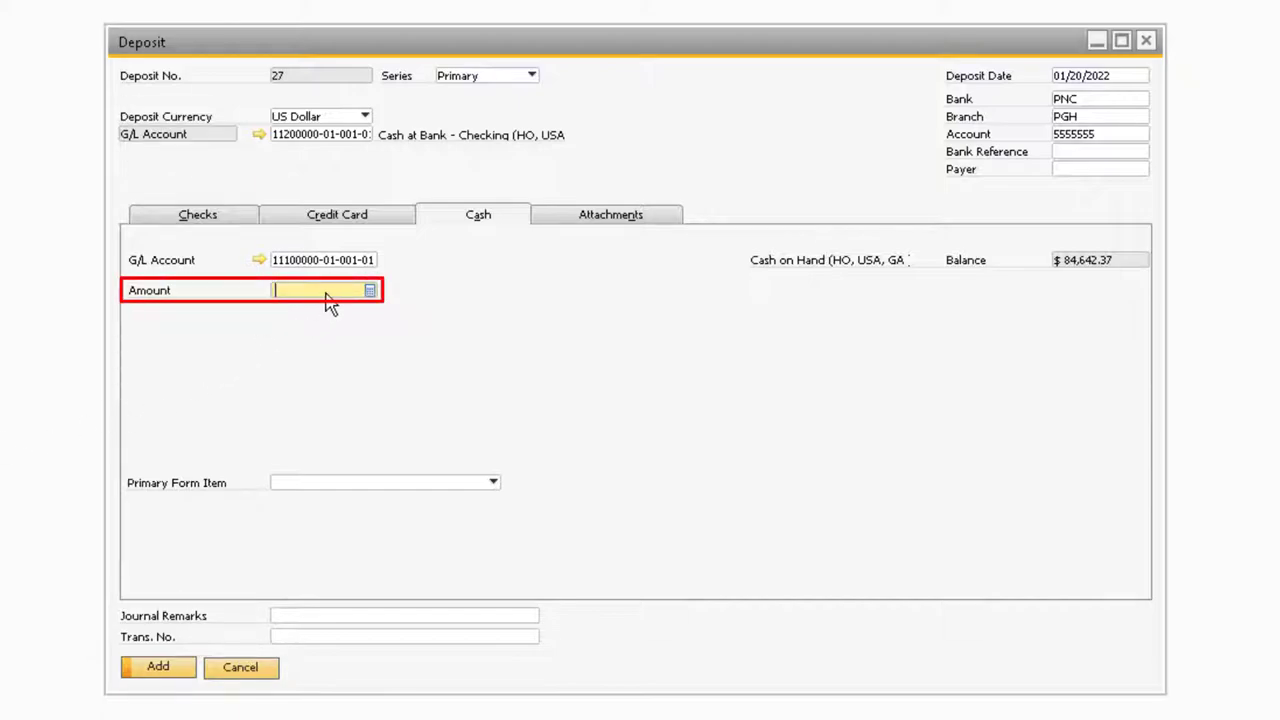
# Set the cash deposit amount to 500 and review the available Primary Form Item options.
pyautogui.write('500')
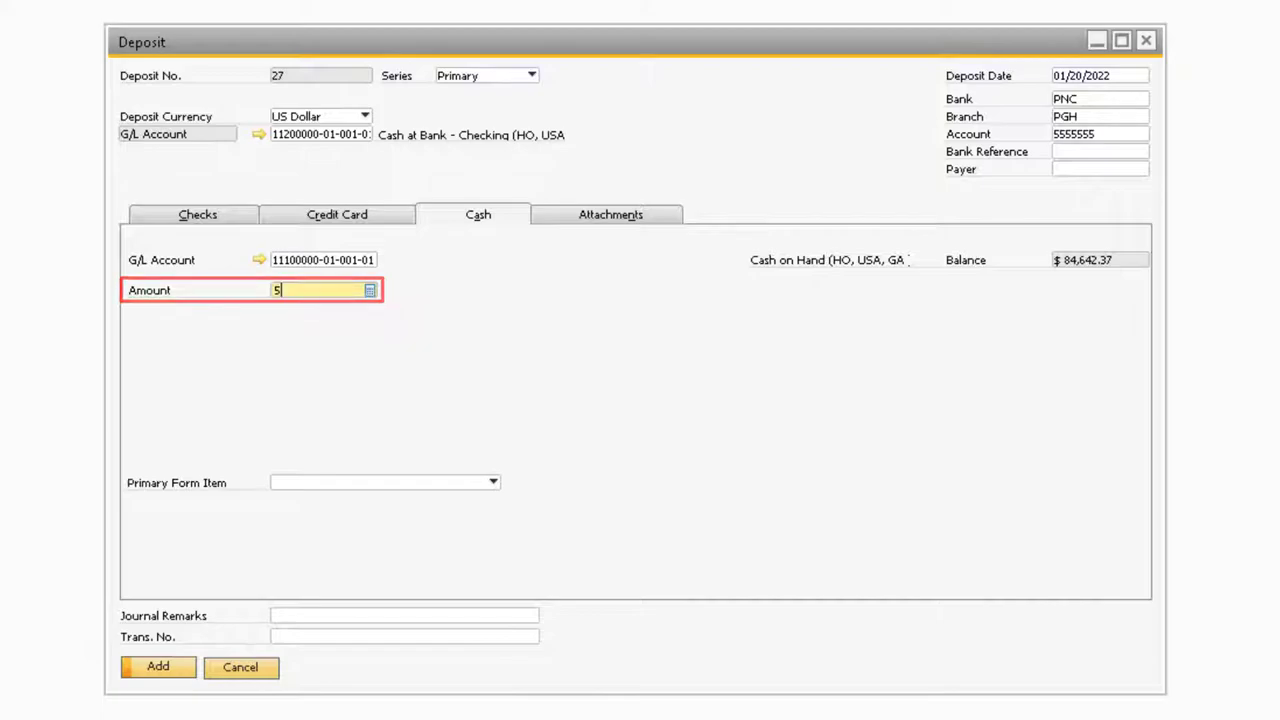
pyautogui.press('Tab')
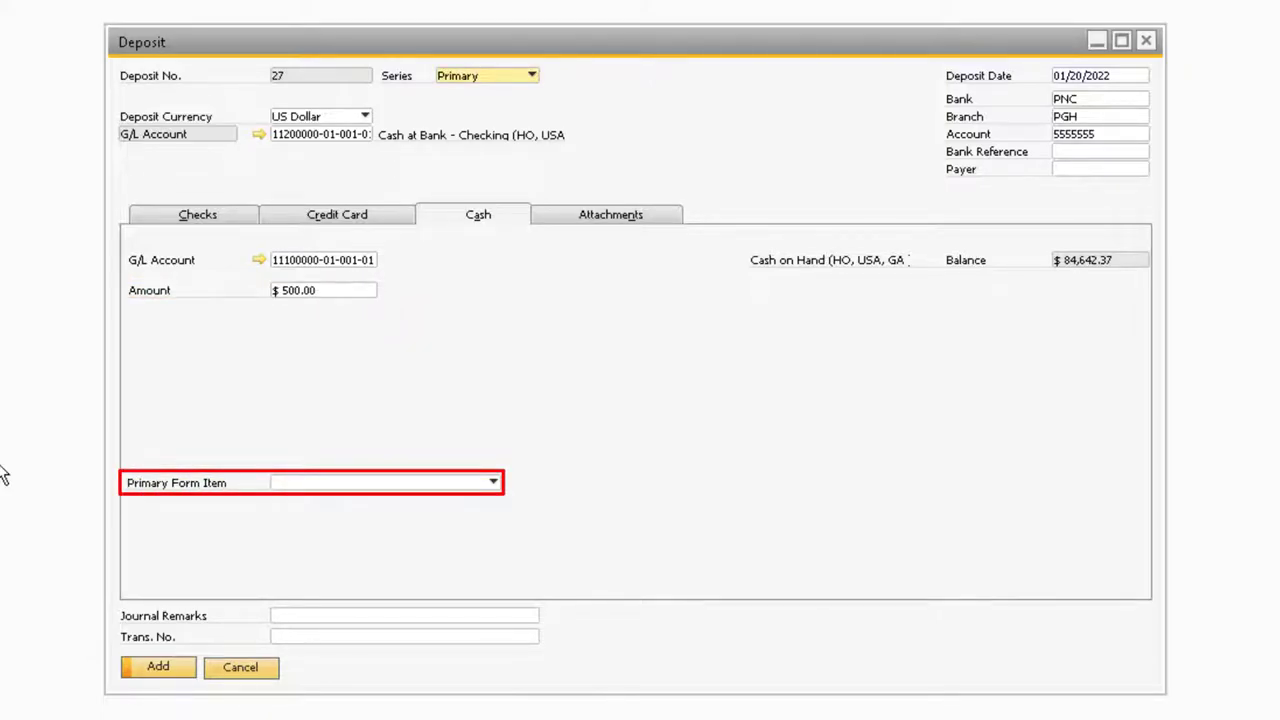
pyautogui.click(504, 500)
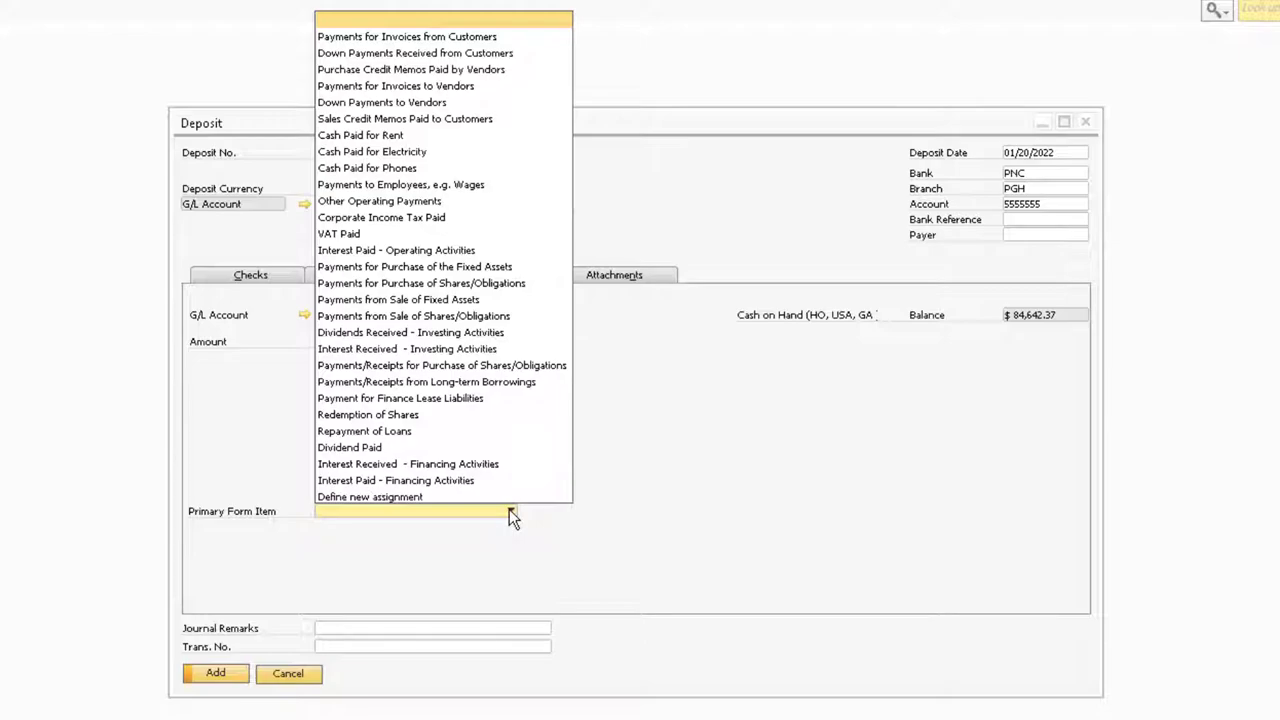
pyautogui.click(510, 511)
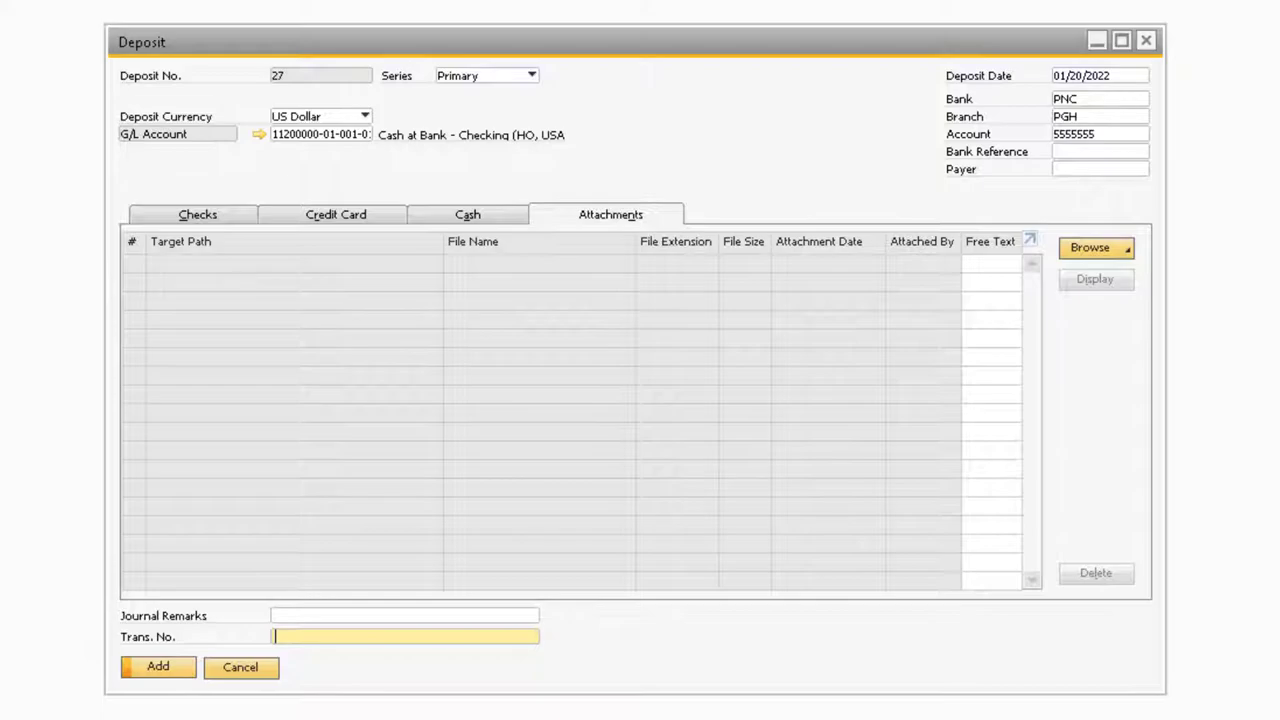
# Attach the file AP Invoice_1172_20200722_143814 to the new deposit and select its attachment row.
pyautogui.click(1115, 248)
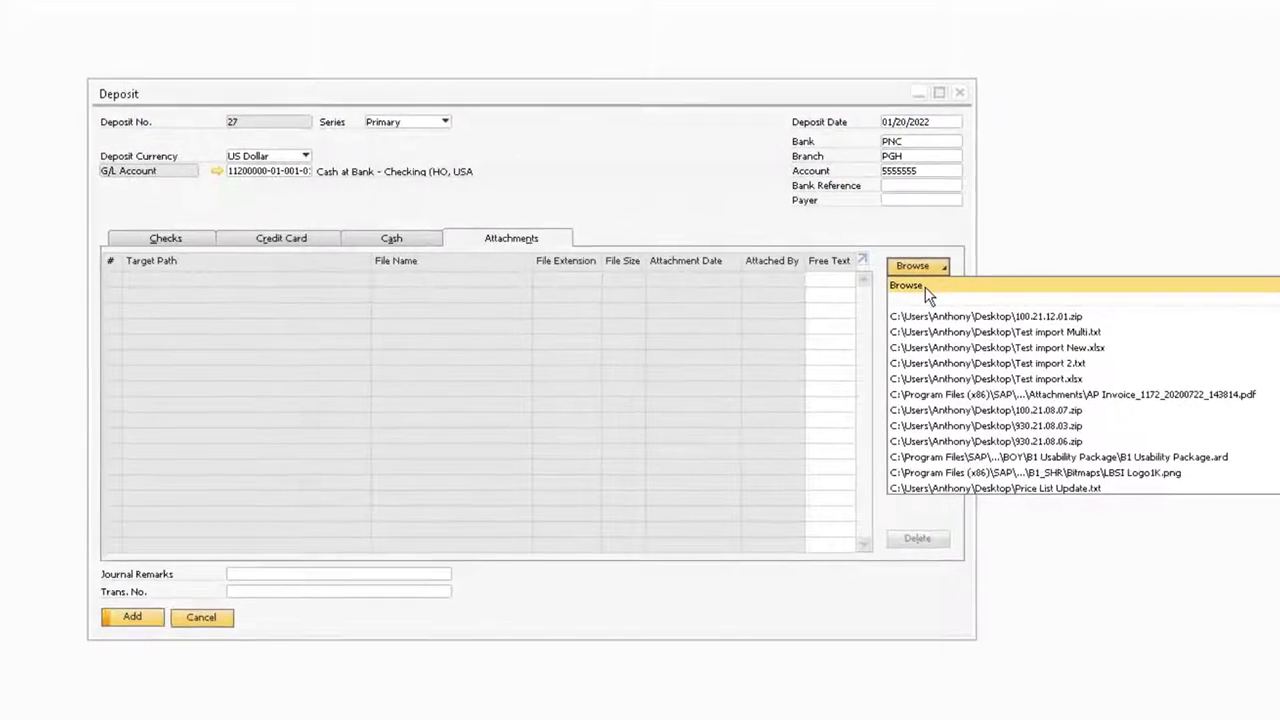
pyautogui.click(926, 289)
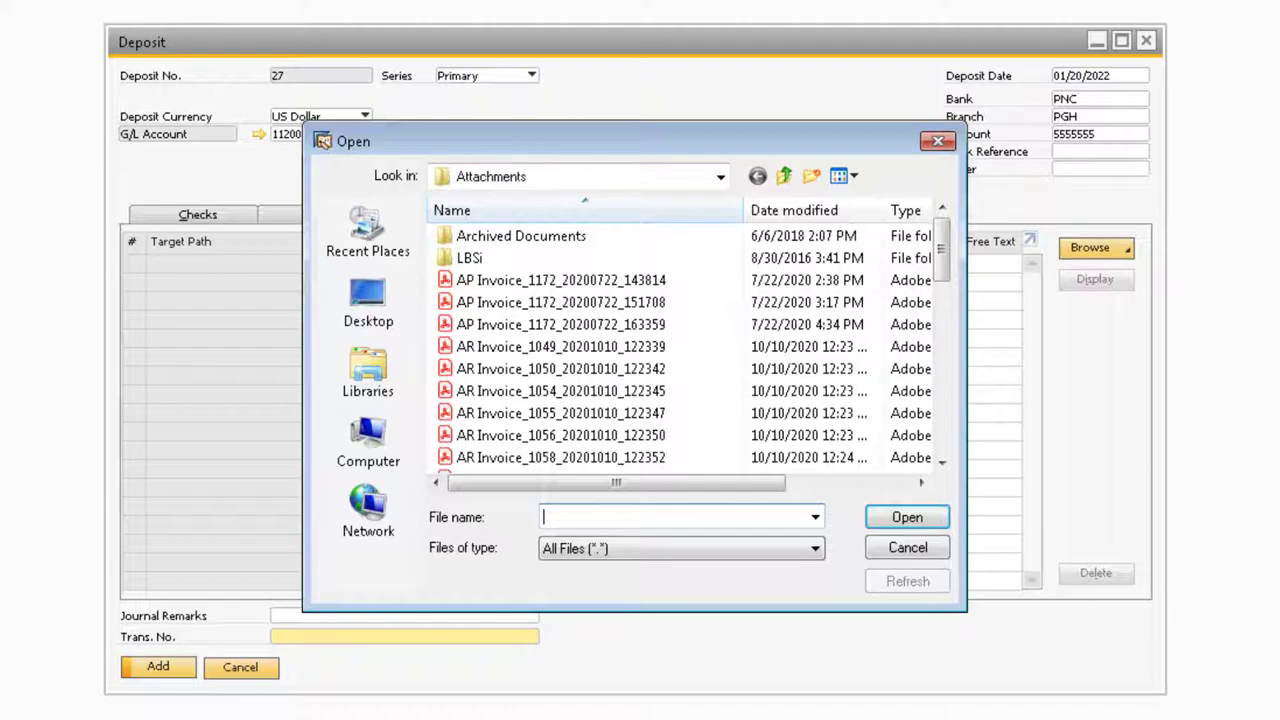
pyautogui.doubleClick(645, 280)
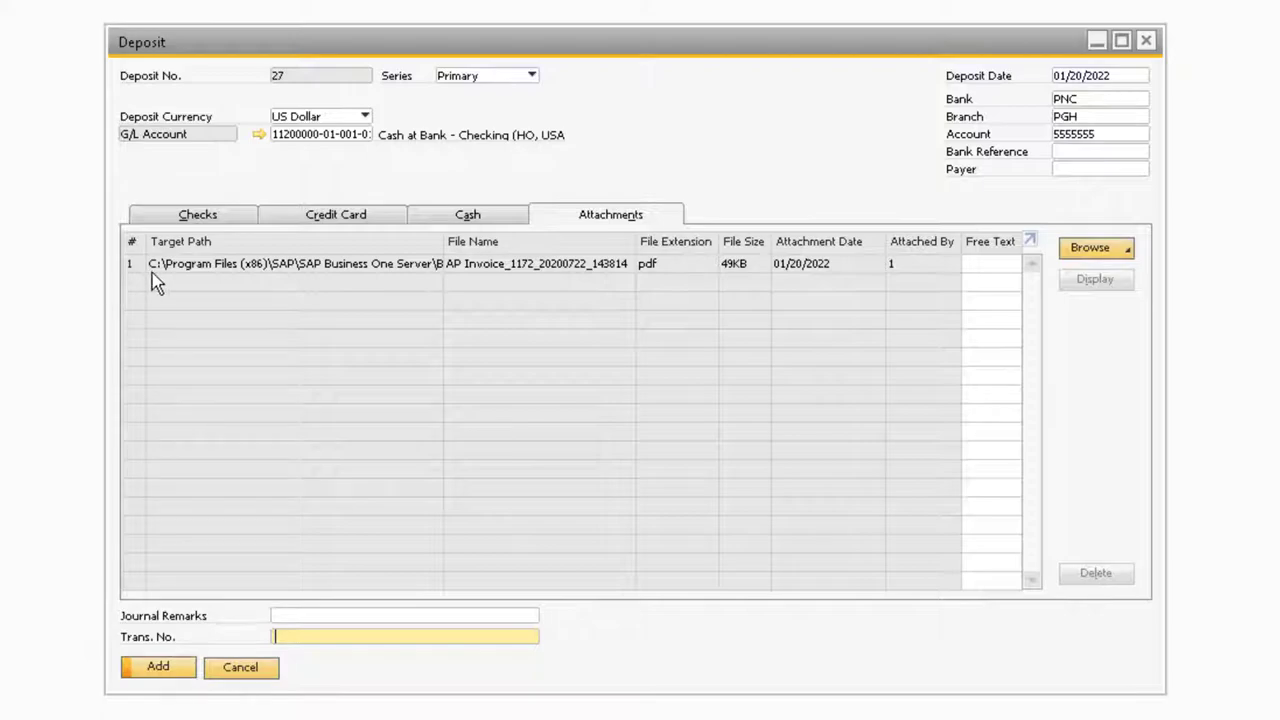
pyautogui.click(200, 268)
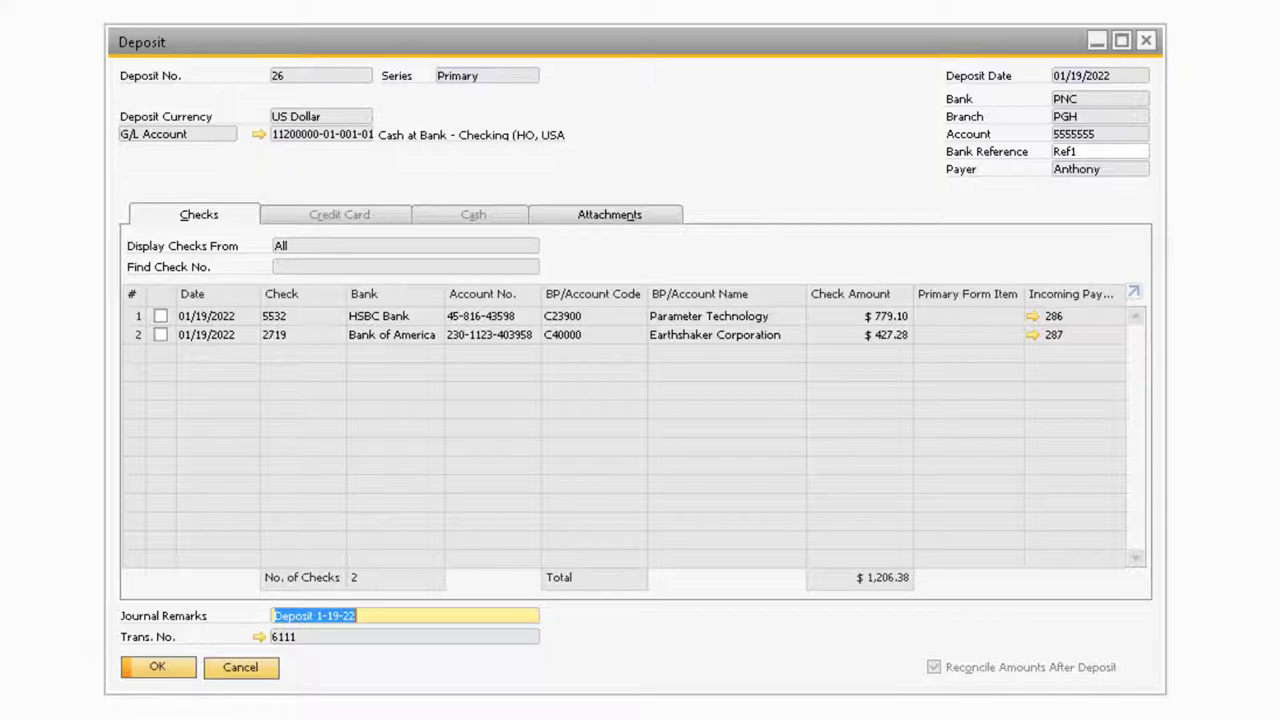
# Cancel the entire check deposit dated 01/19/2022, using the original document date as the cancellation date.
pyautogui.rightClick(670, 127)
pyautogui.click(733, 130)
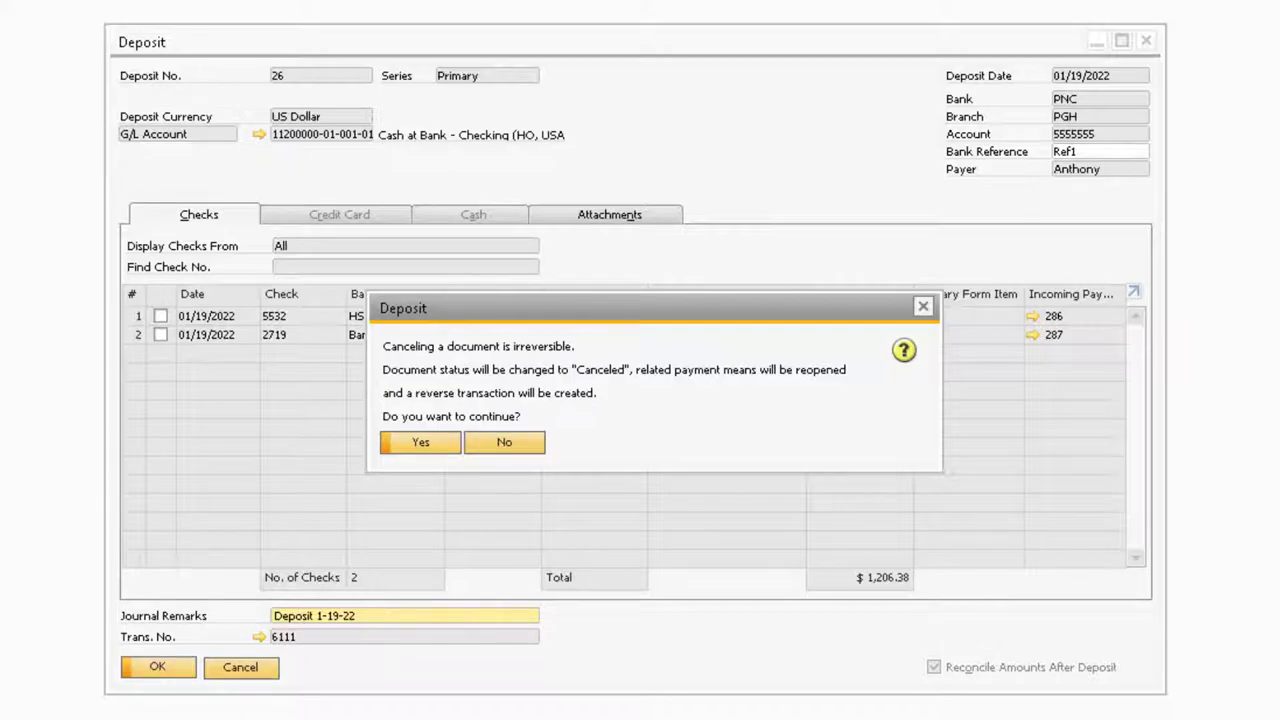
pyautogui.click(415, 446)
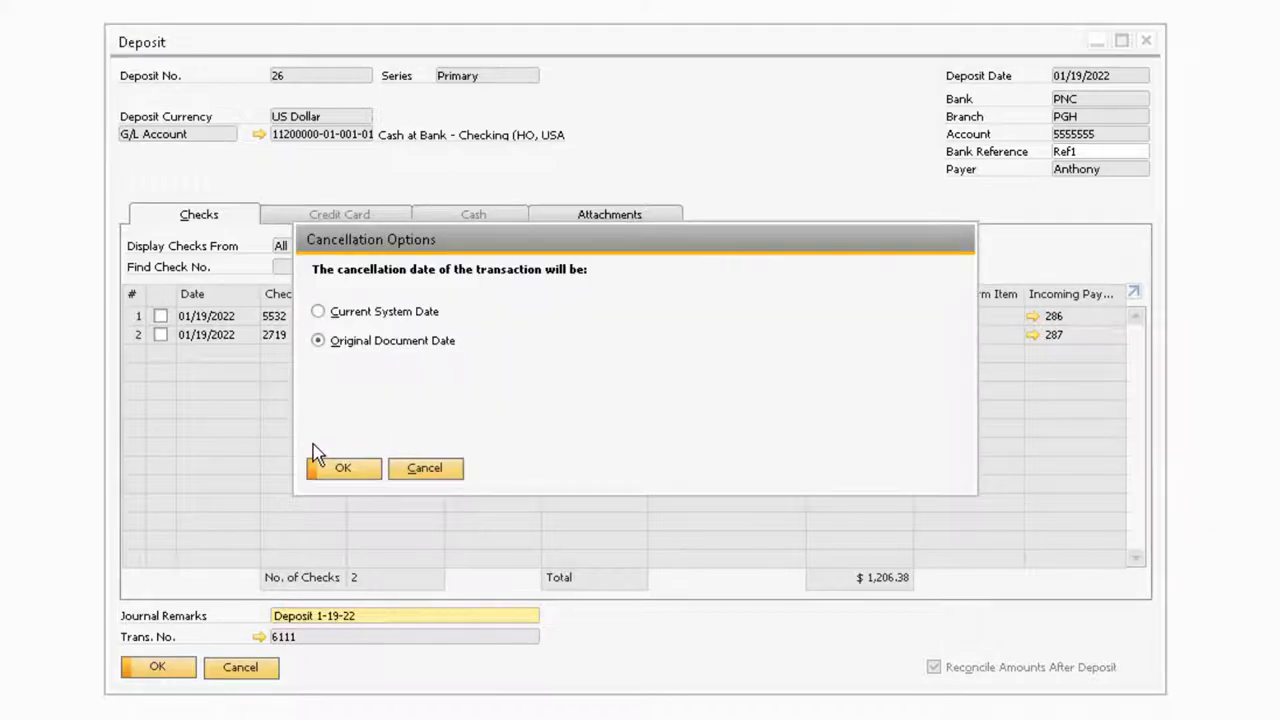
pyautogui.click(338, 468)
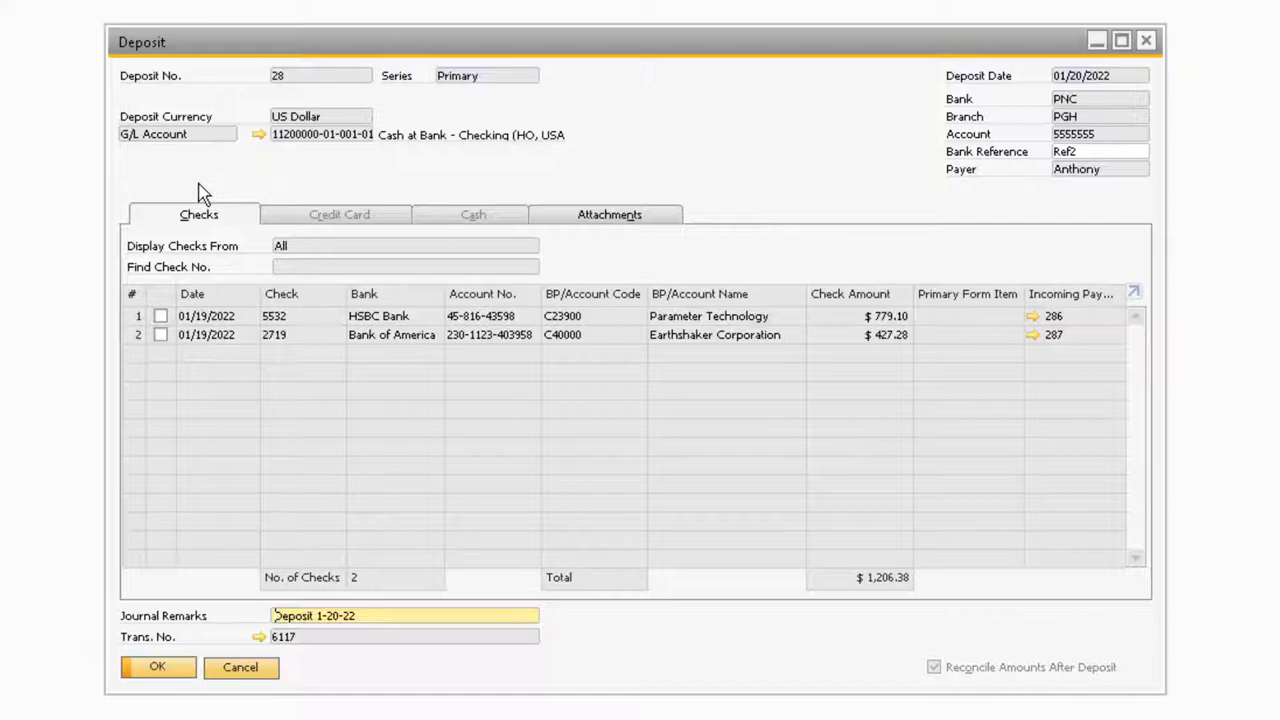
# Cancel only the row for check 5532 in the check deposit dated 01/20/2022.
pyautogui.rightClick(230, 318)
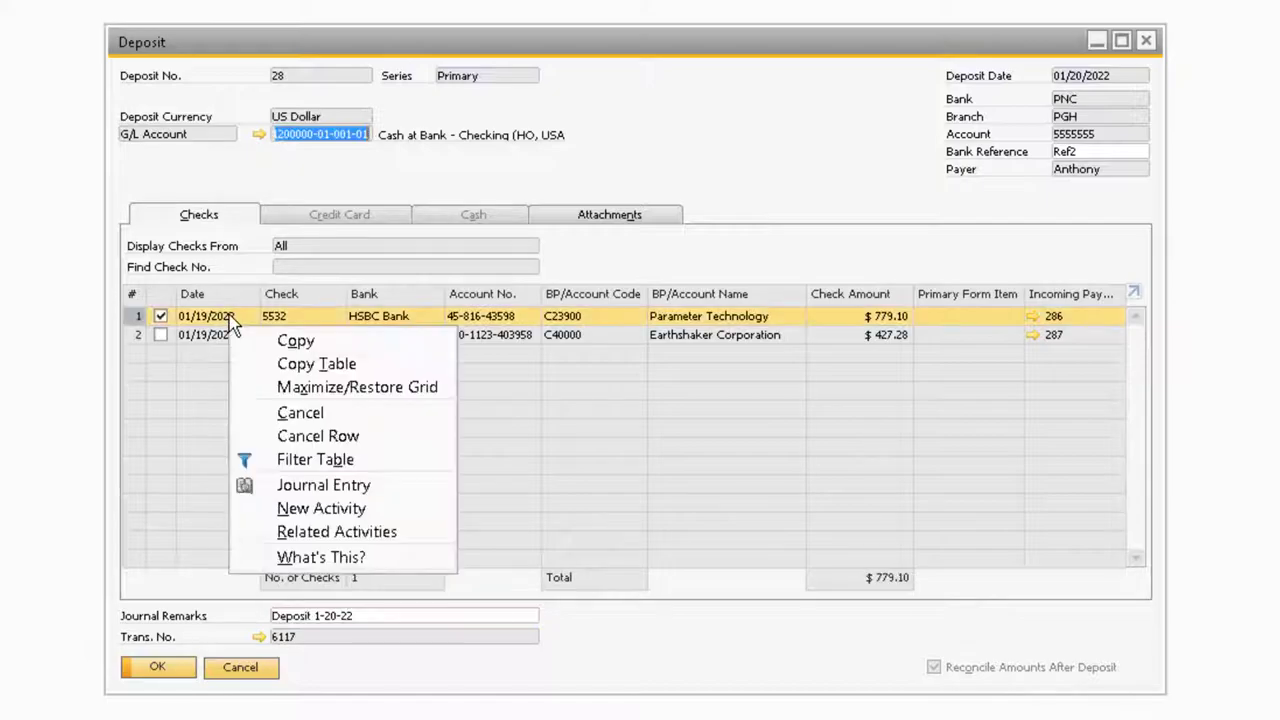
pyautogui.click(306, 438)
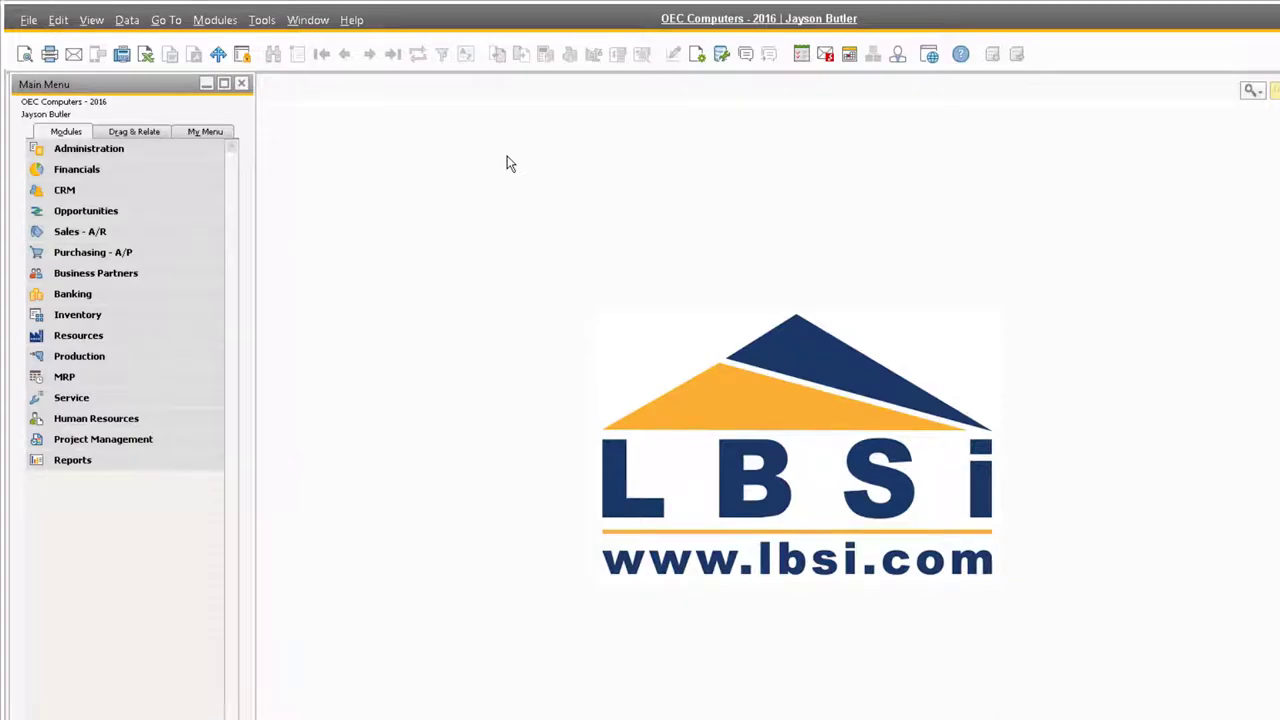
# Open the Check Register for checks dated from 01/01/2021 with all deposit statuses, and cancel the deposit of check 5532.
pyautogui.click(202, 293)
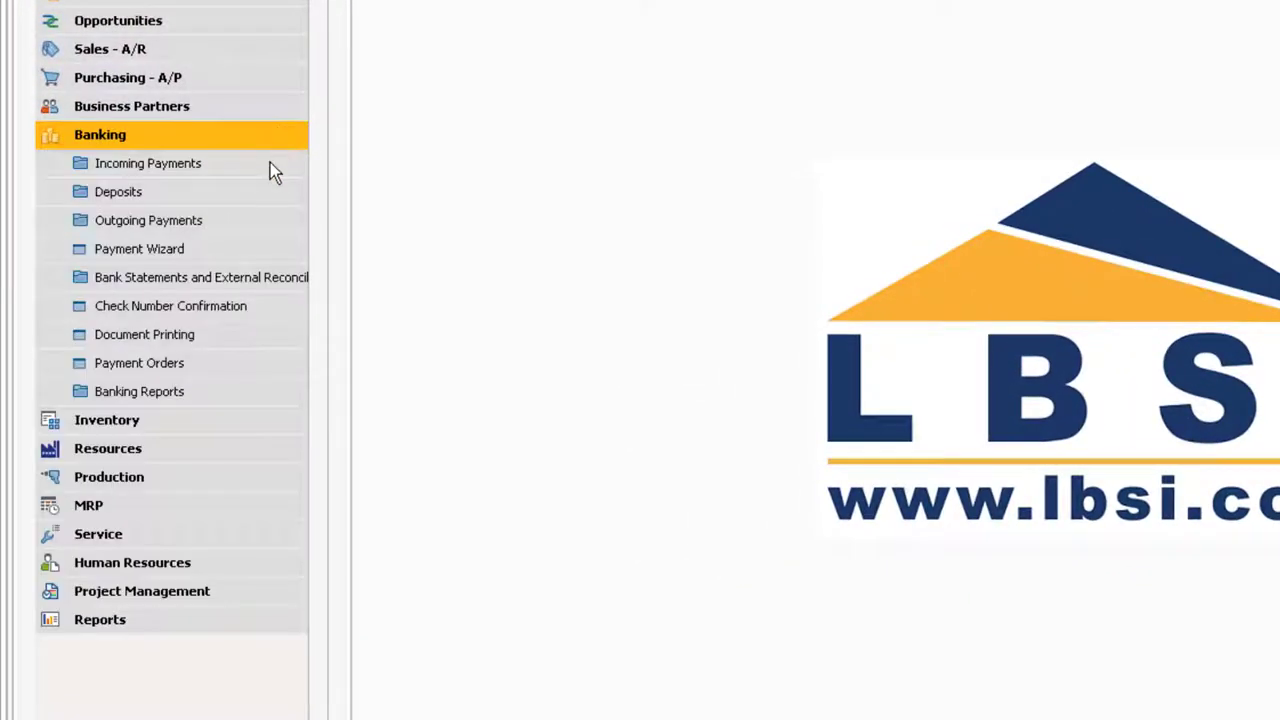
pyautogui.click(270, 162)
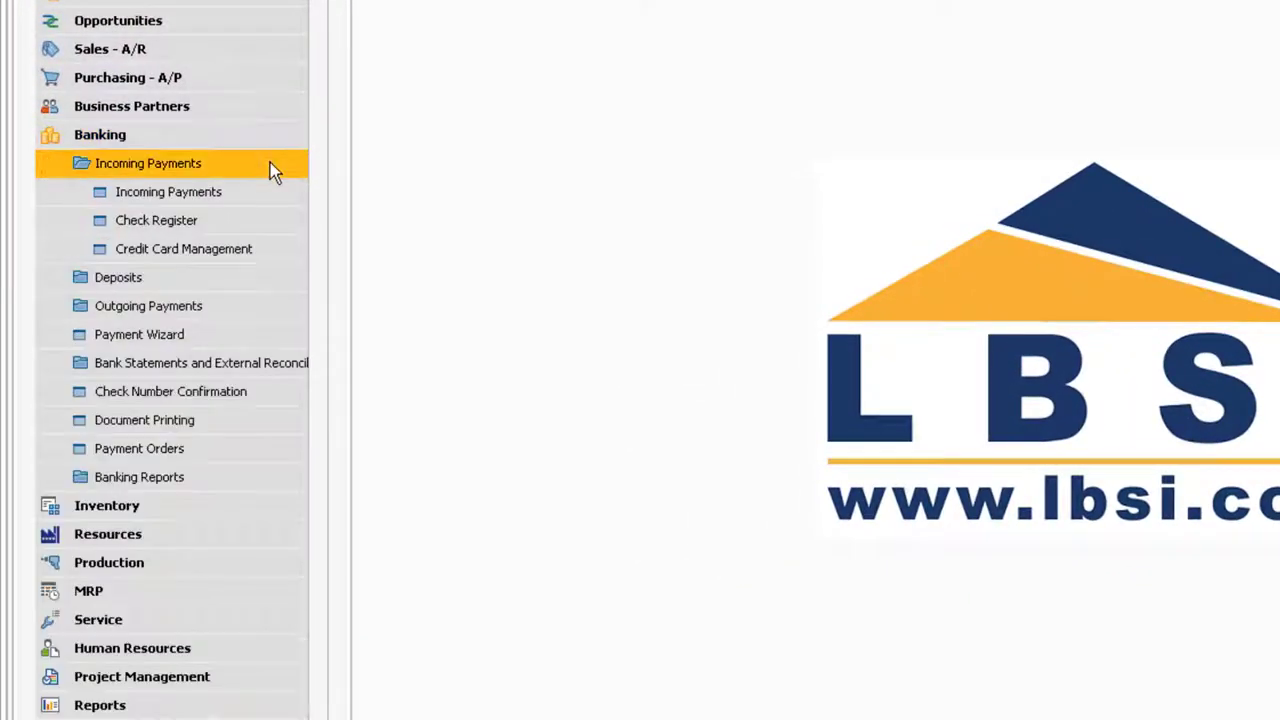
pyautogui.click(254, 222)
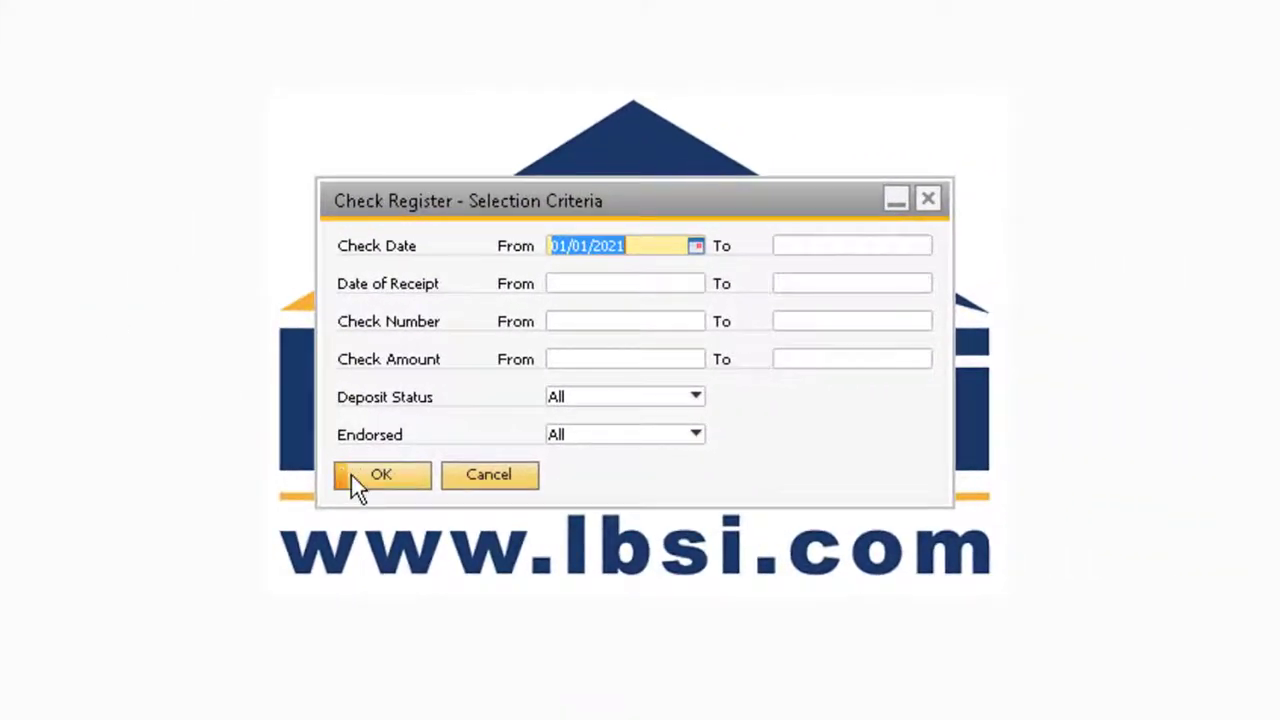
pyautogui.click(761, 453)
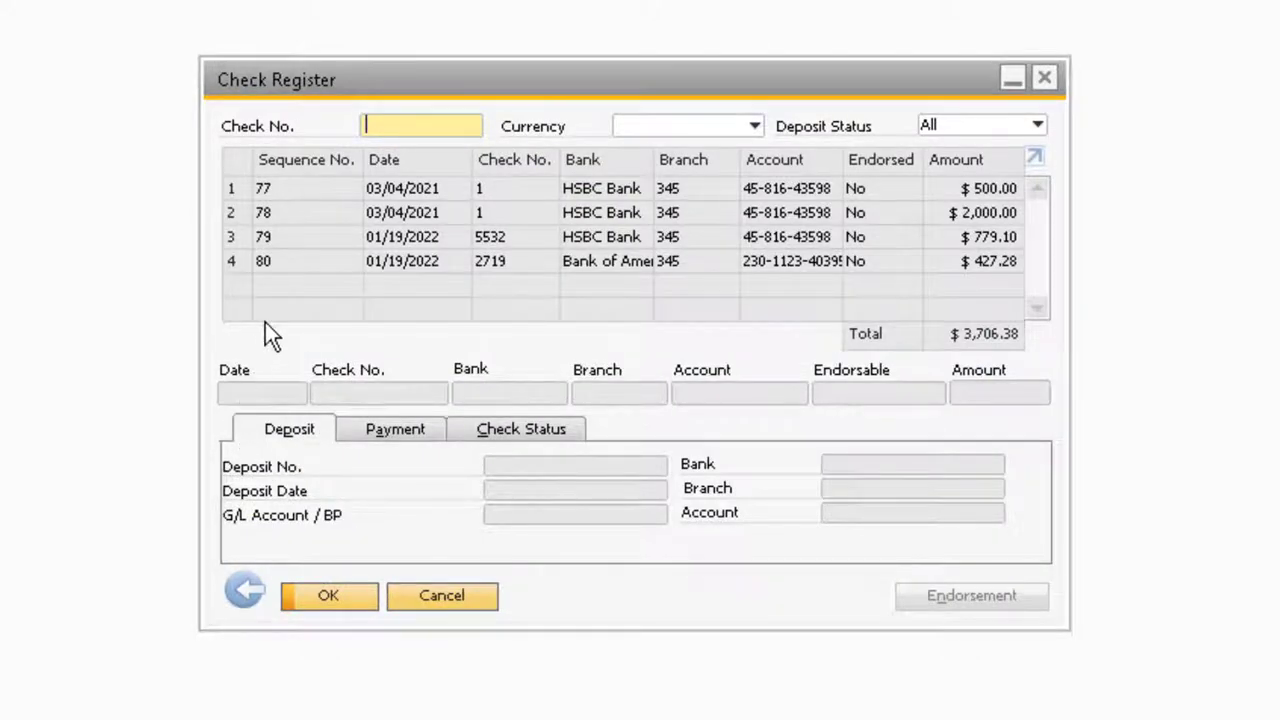
pyautogui.rightClick(303, 238)
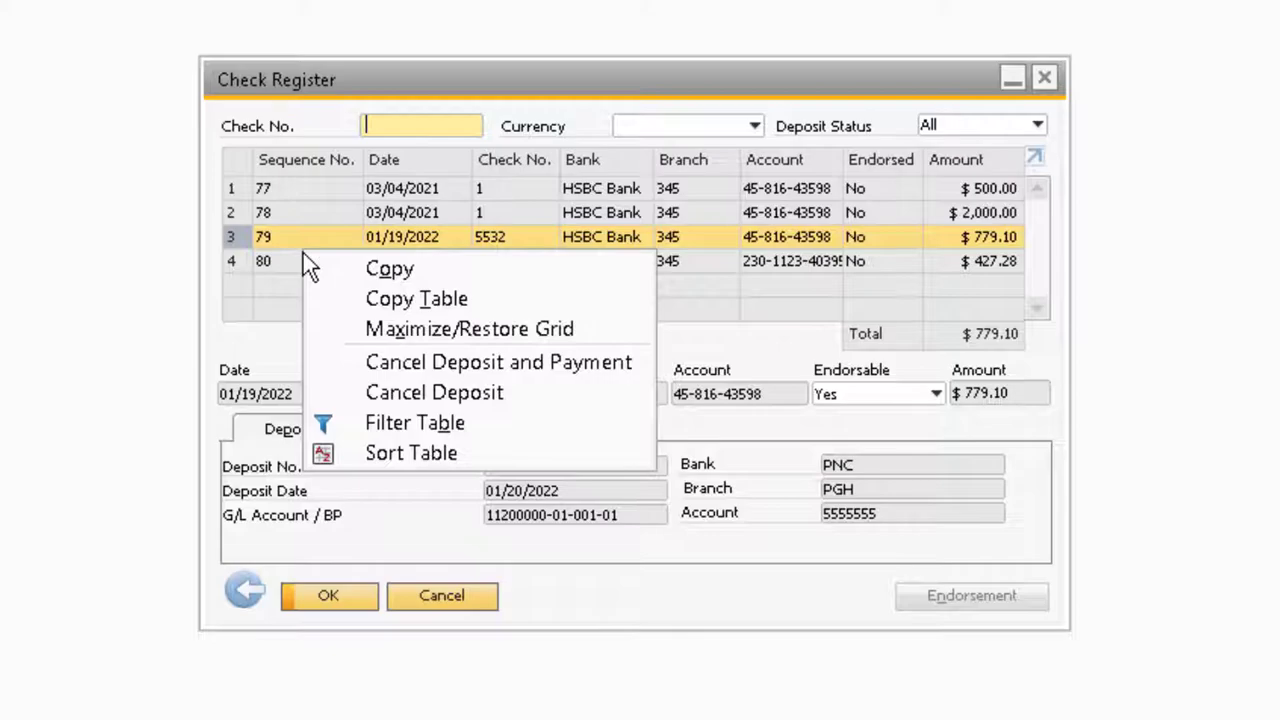
pyautogui.click(379, 392)
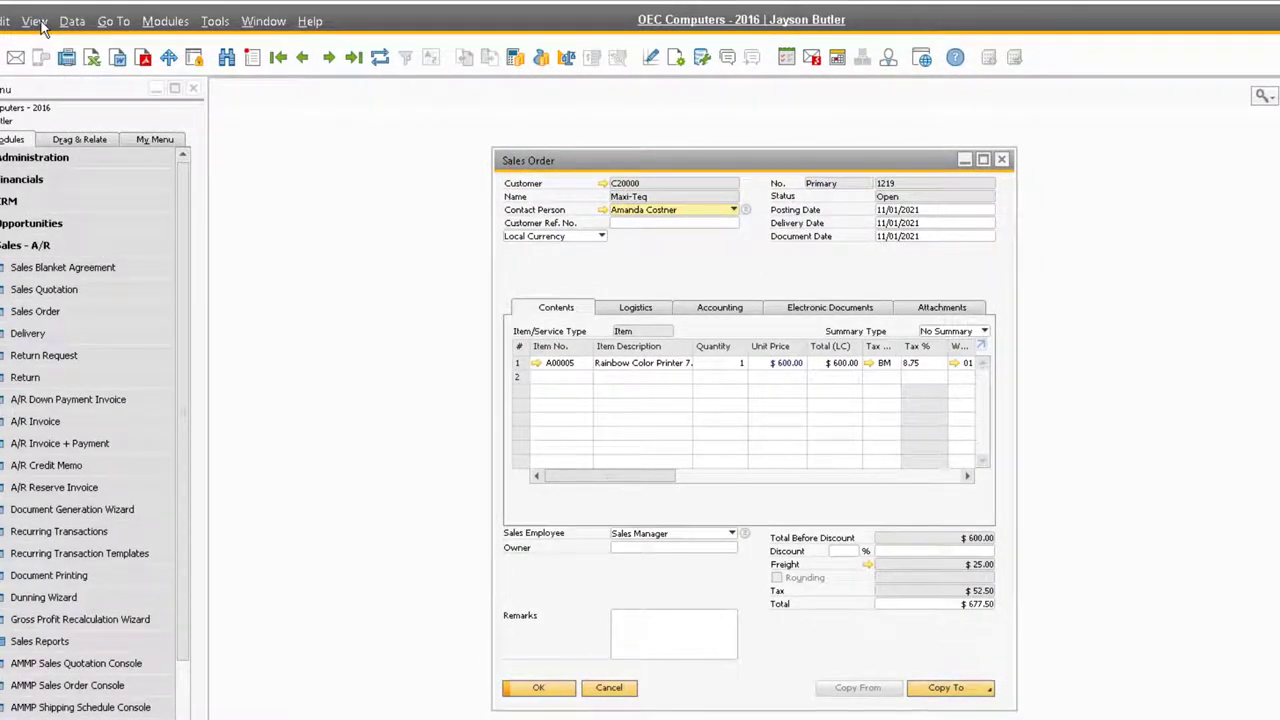
pyautogui.click(40, 22)
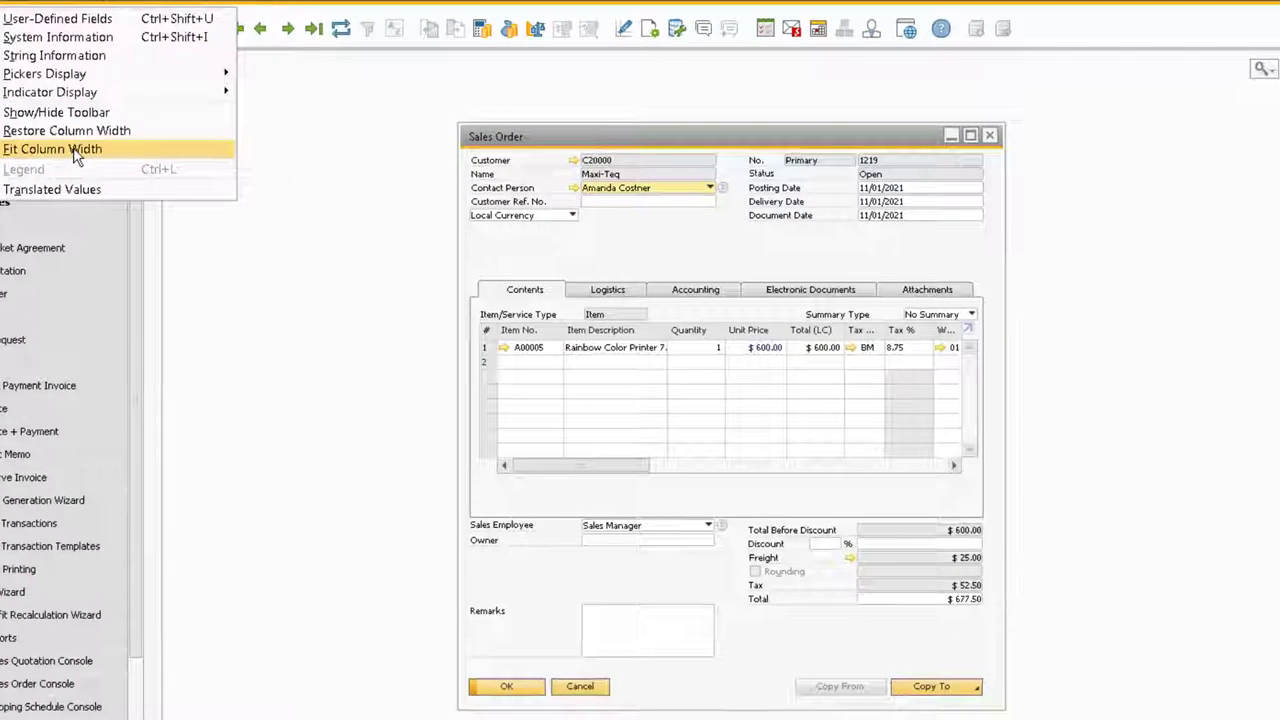
pyautogui.click(103, 172)
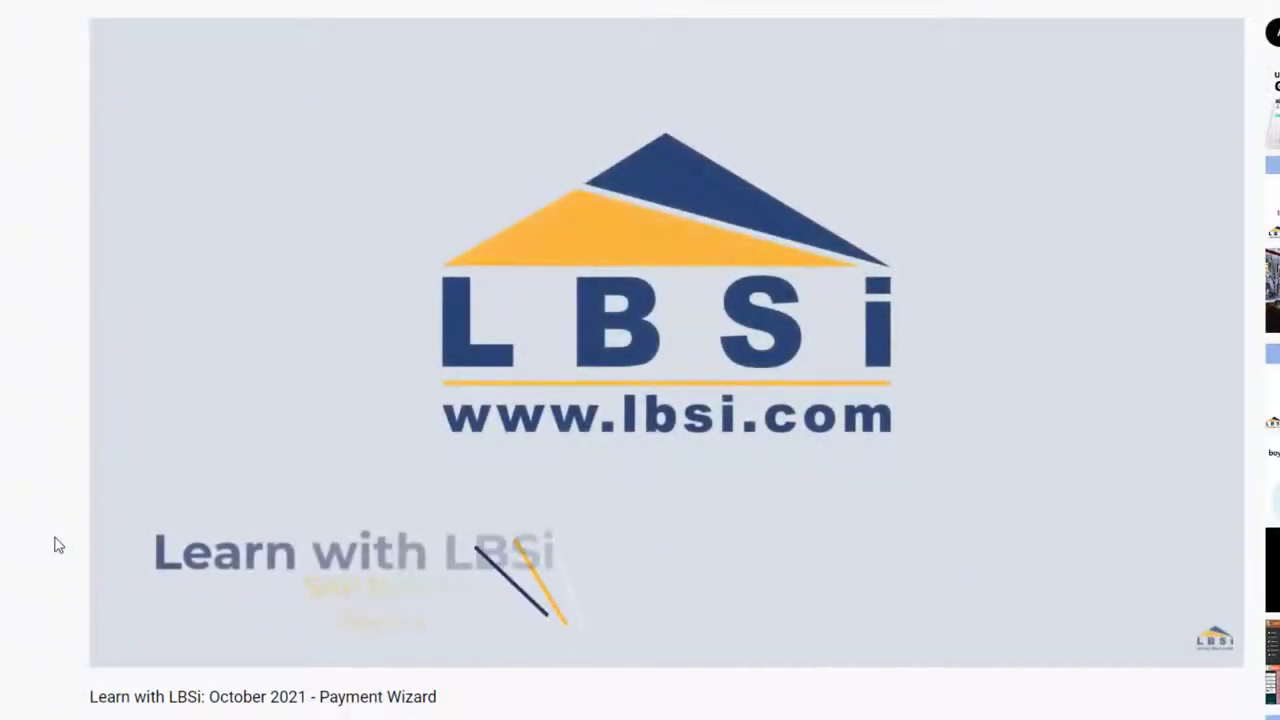
# On YouTube, subscribe to the LBSi channel with all notifications on and like the Payment Wizard video.
pyautogui.scroll(-3, 57, 545)
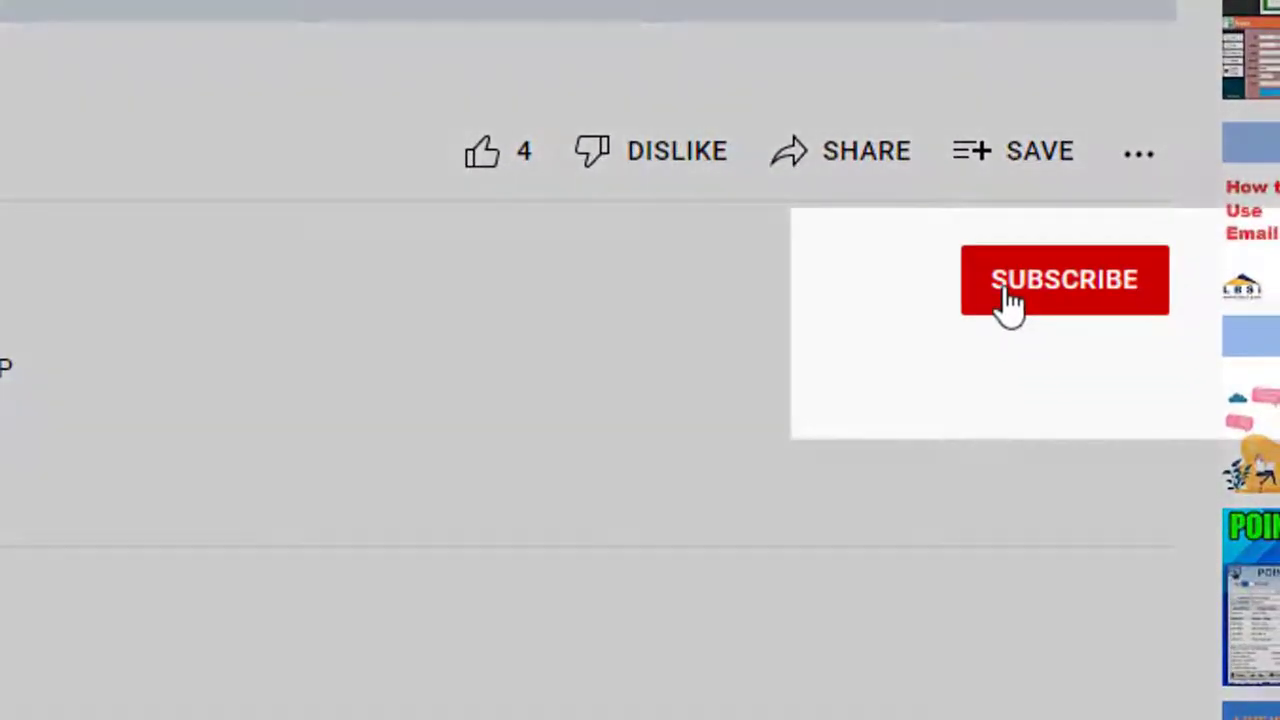
pyautogui.click(1003, 310)
pyautogui.click(1168, 345)
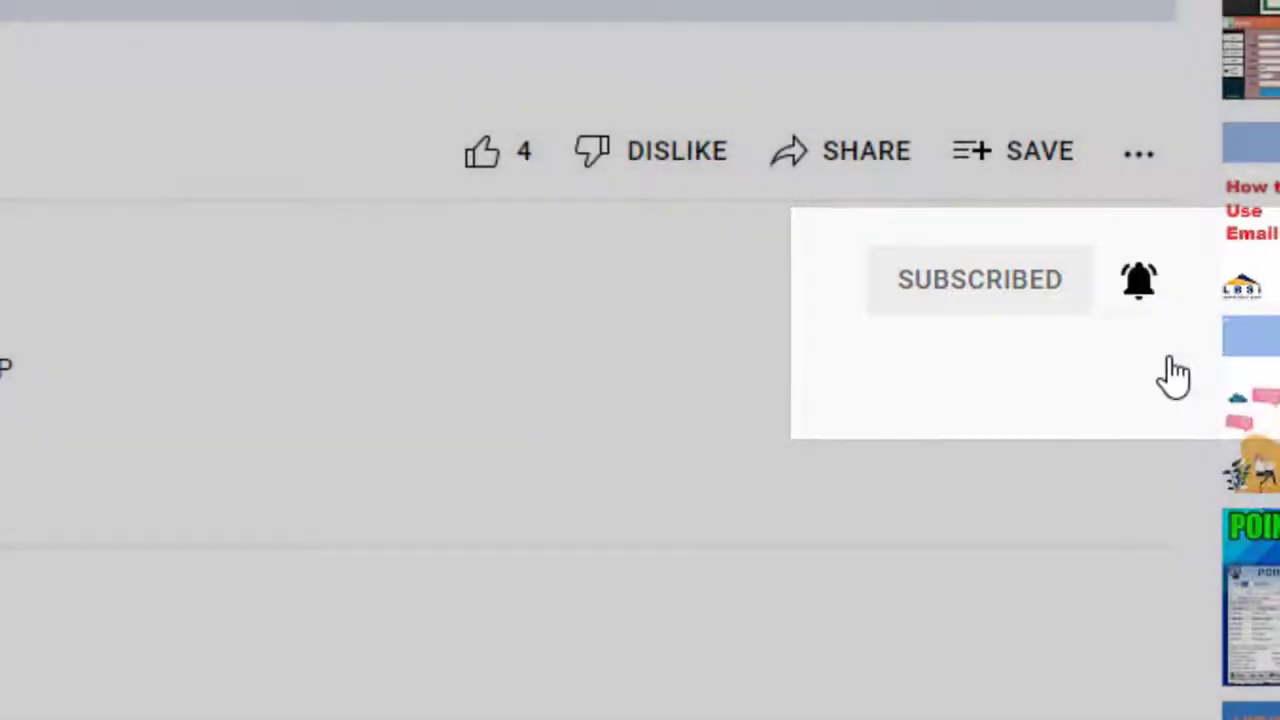
pyautogui.click(465, 155)
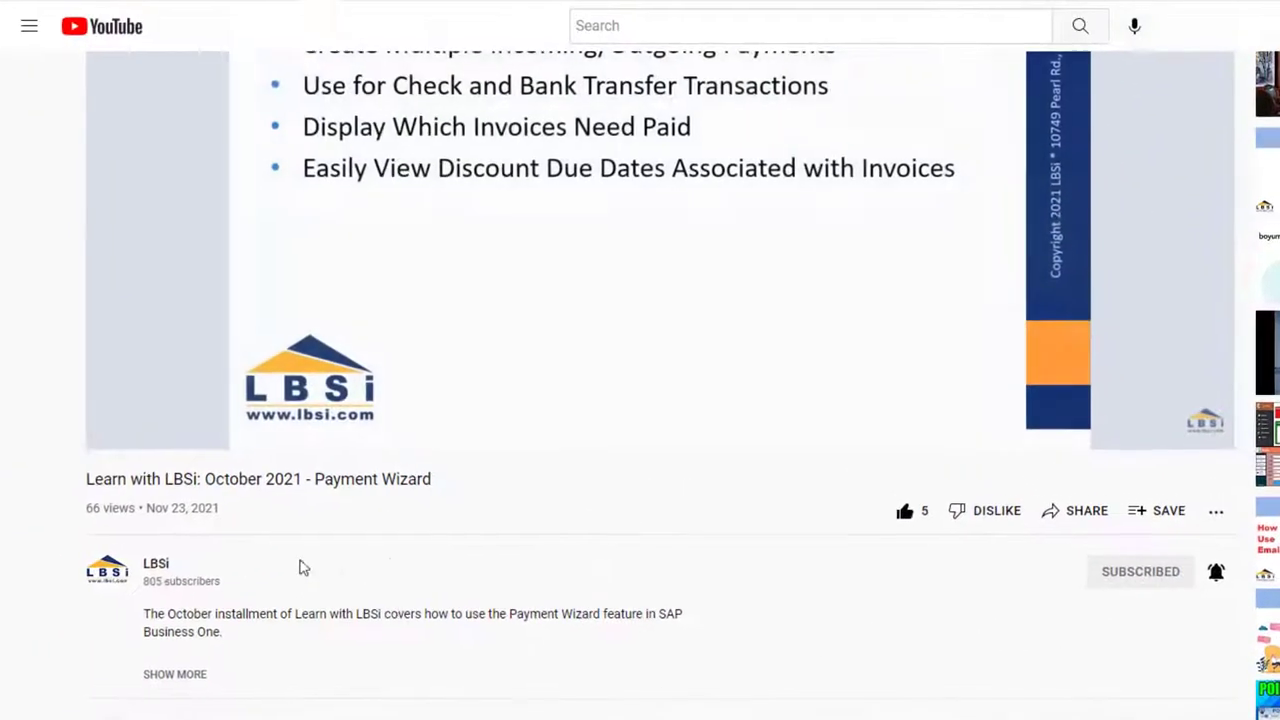
# Go to the LBSi channel page and browse further through its uploaded videos.
pyautogui.click(113, 575)
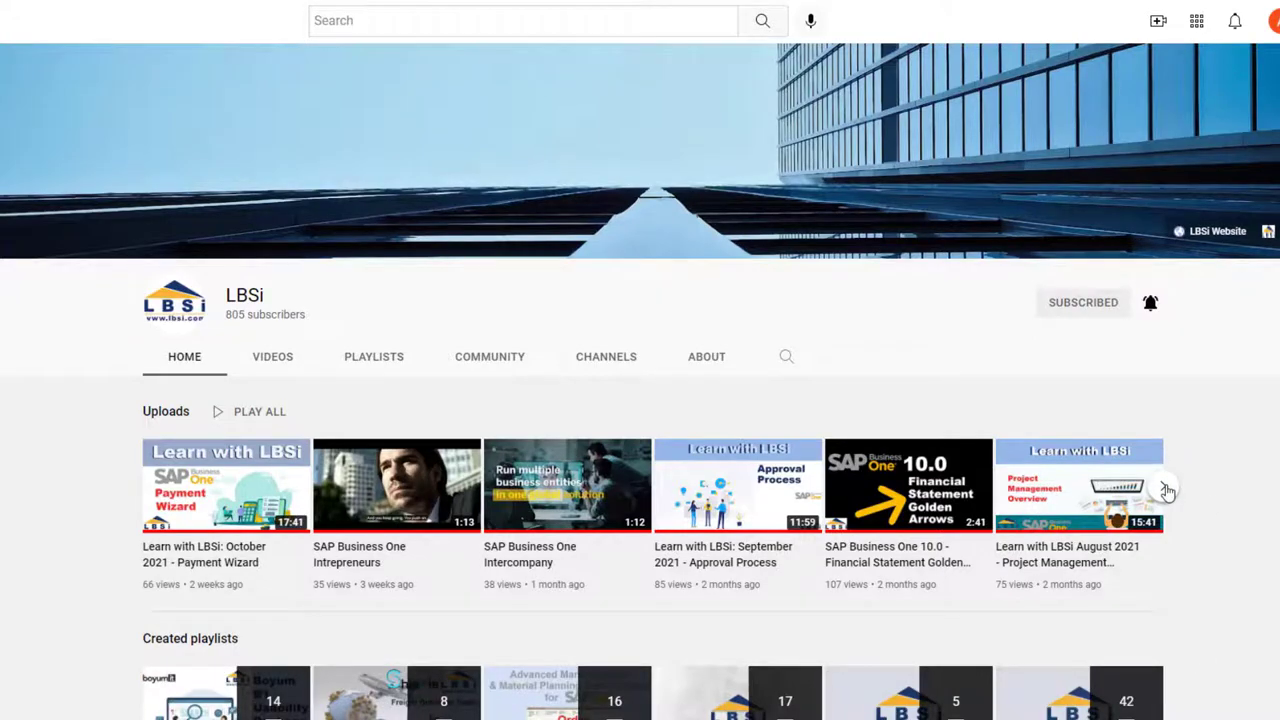
pyautogui.click(1166, 490)
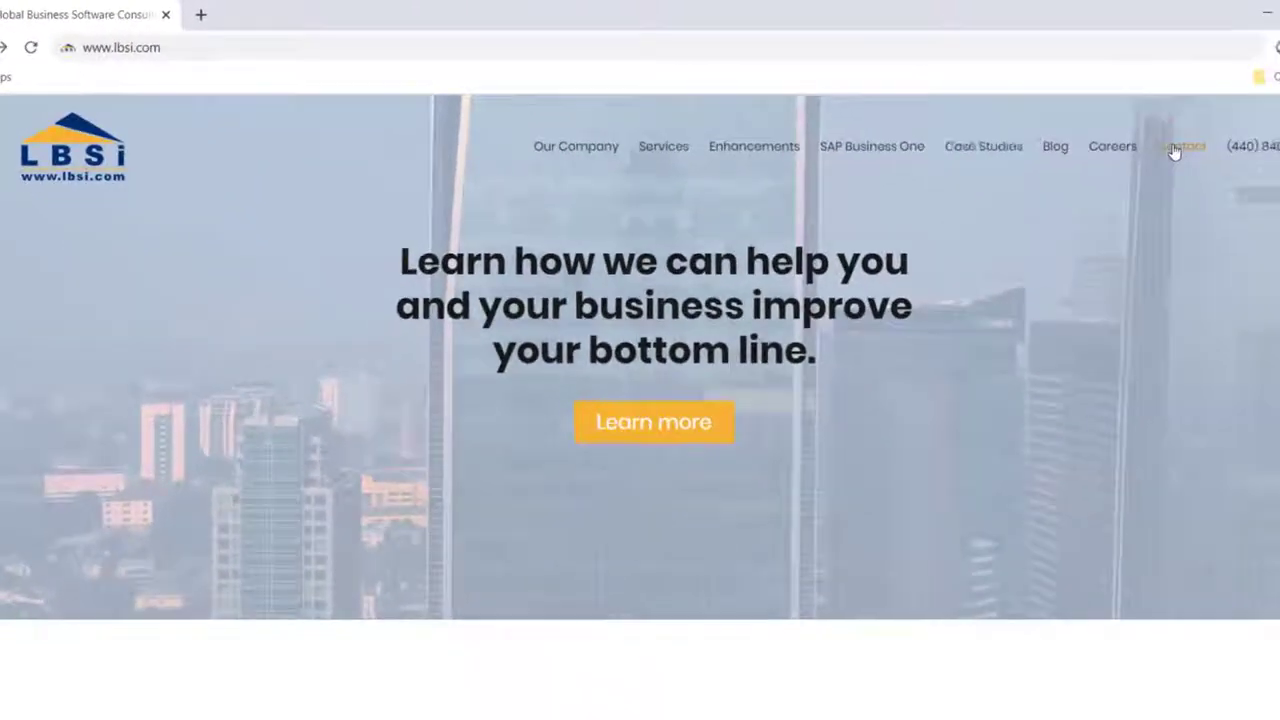
# Open the contact page of the LBSi website and view its contact form.
pyautogui.click(1178, 148)
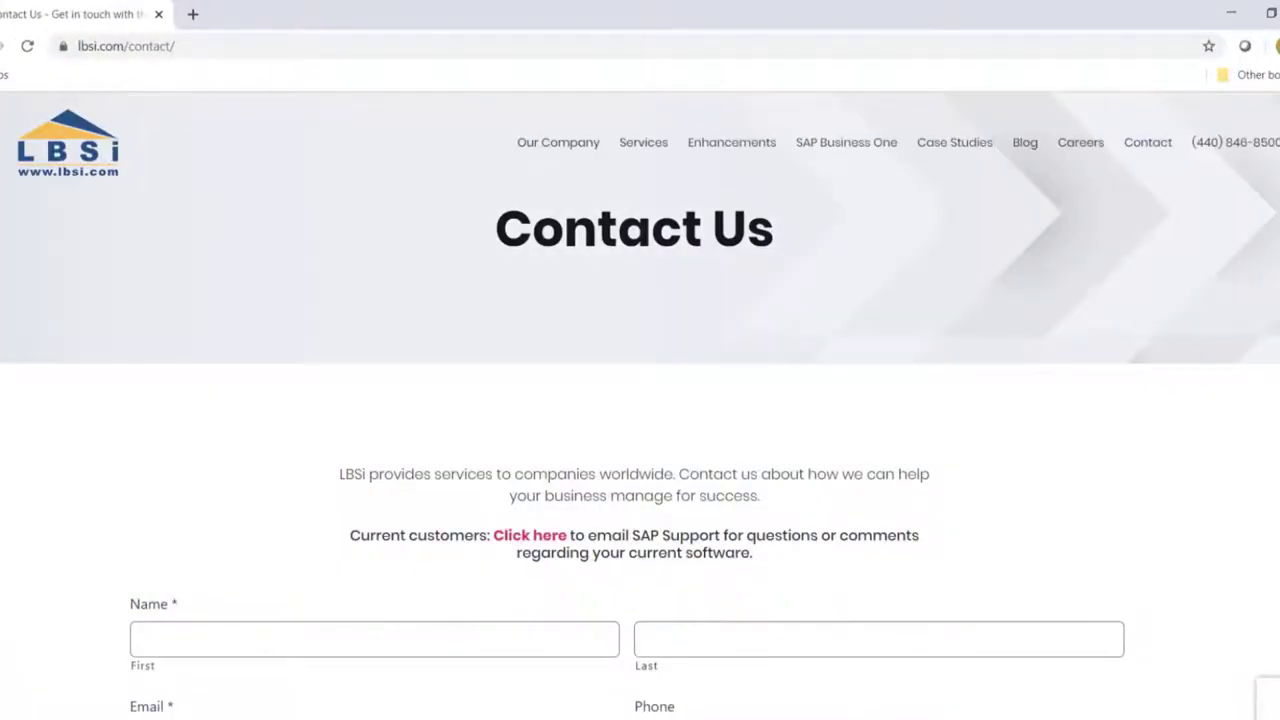
pyautogui.scroll(-4, 640, 400)
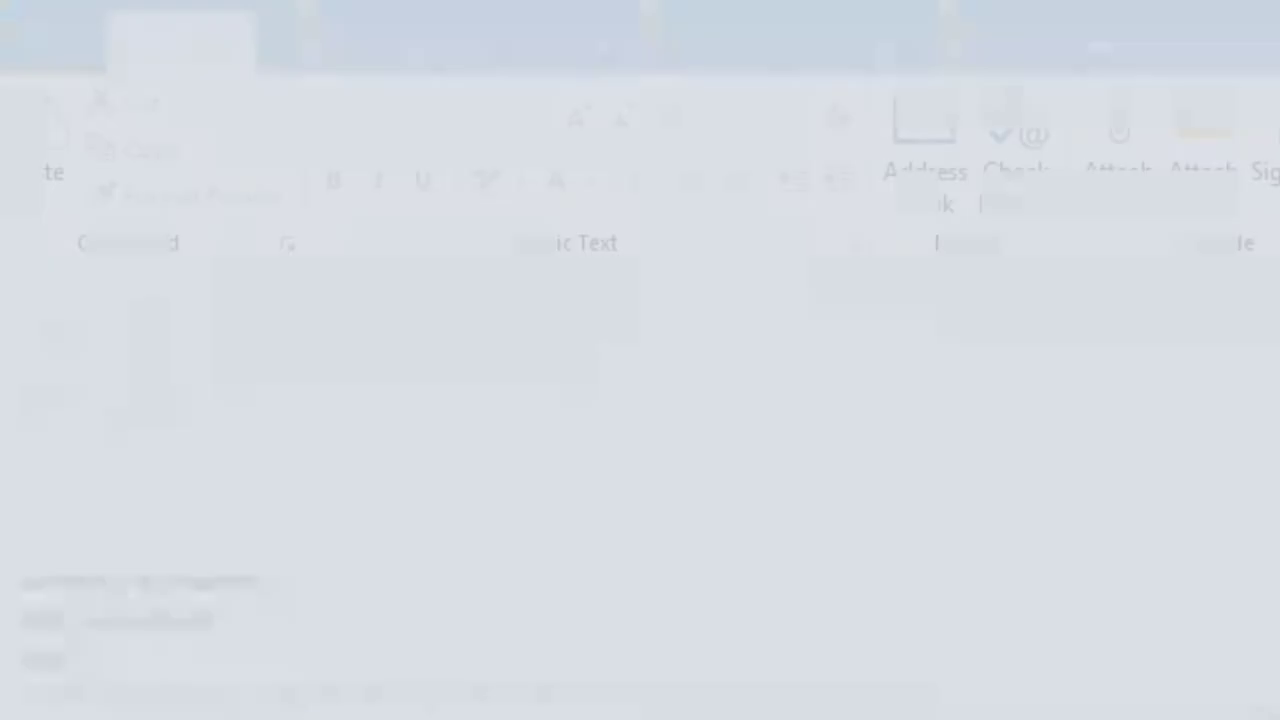